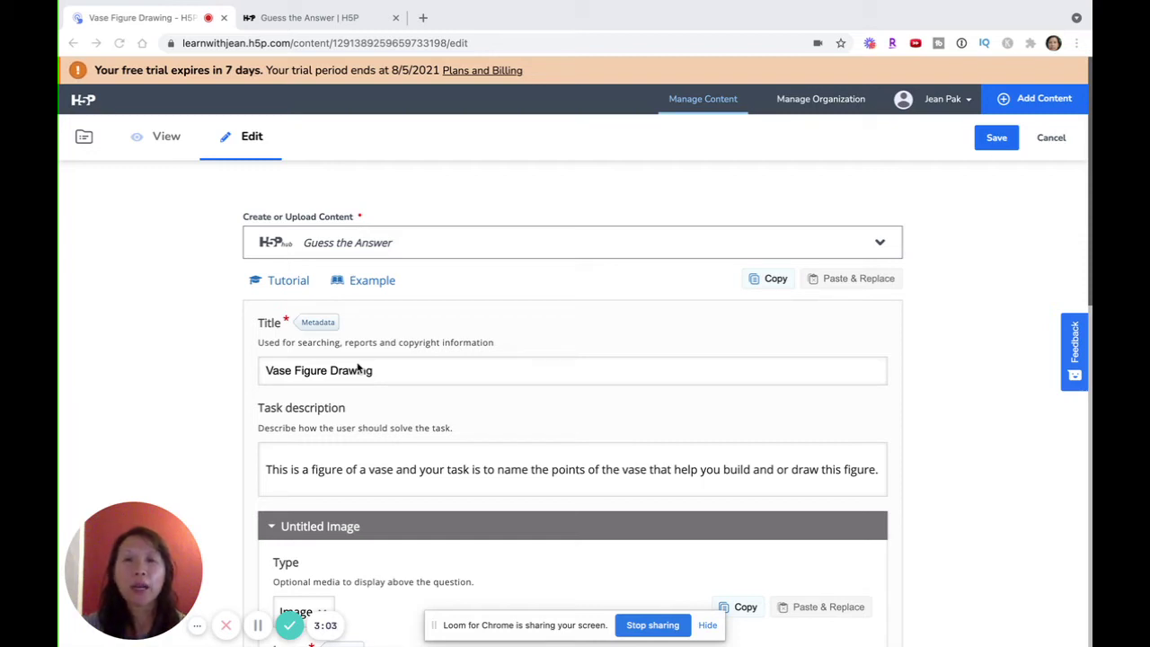
- Review the Guess the Answer content type, the activity's title and its task description
scroll(339, 422, "down", 1)
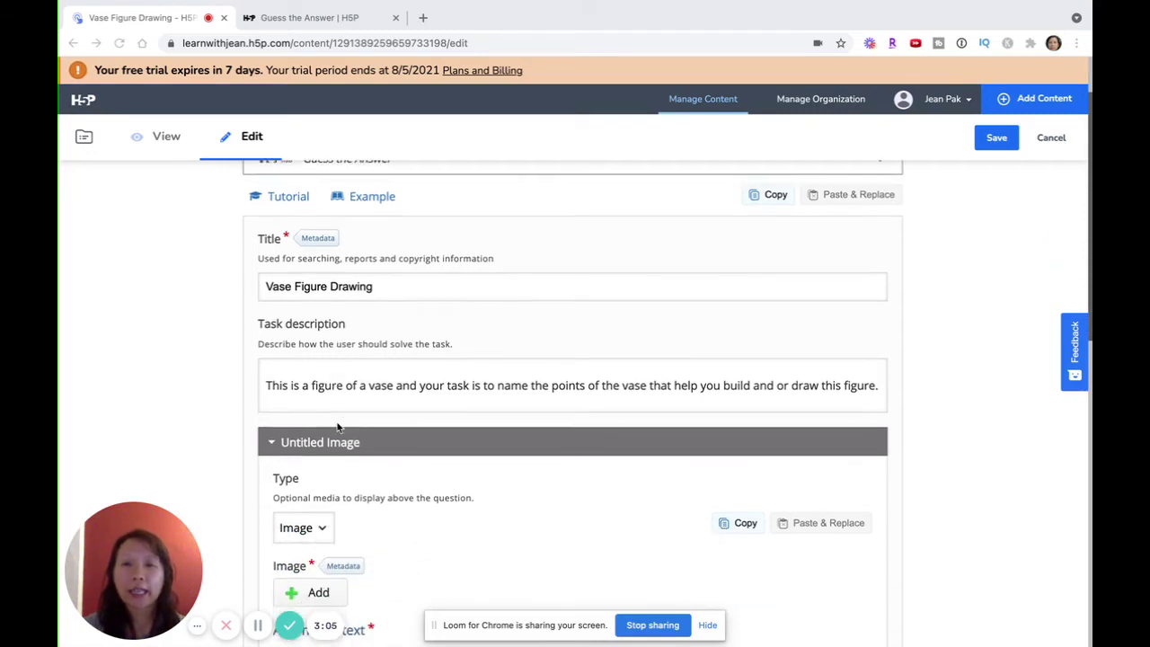
scroll(426, 320, "up", 1)
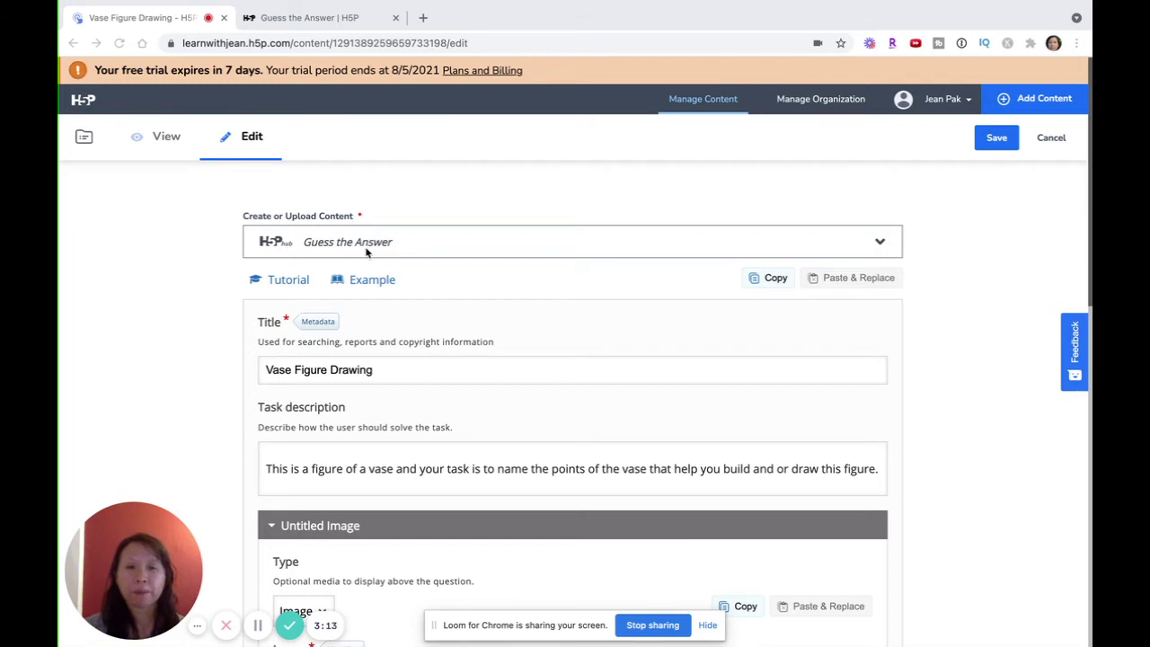
scroll(466, 335, "down", 1)
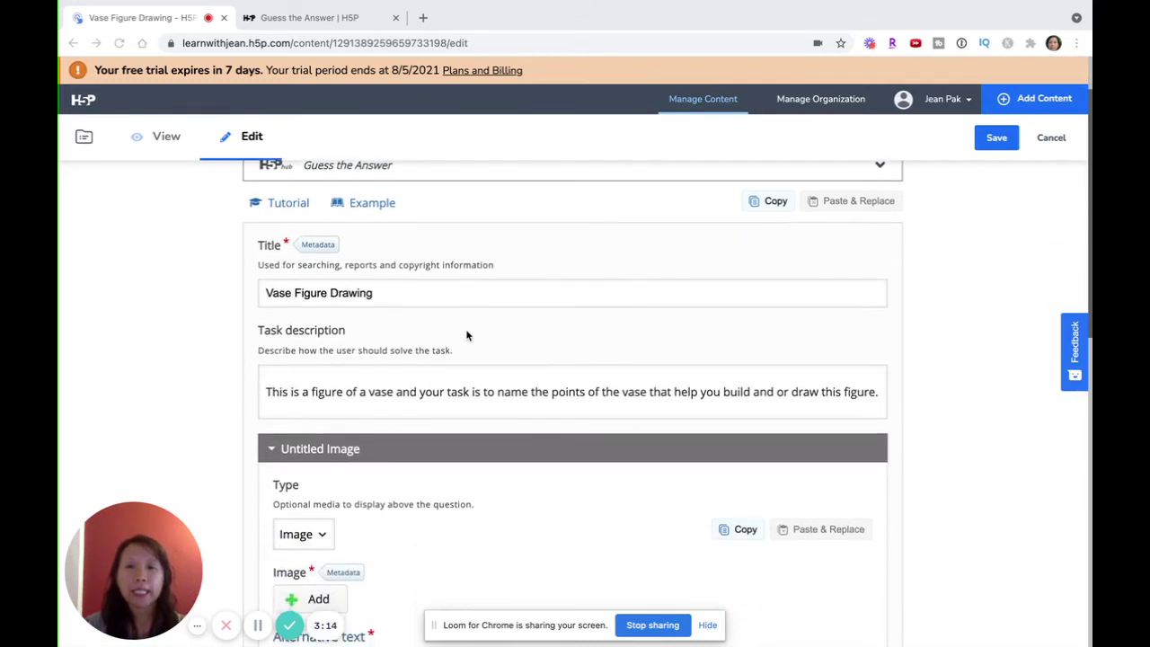
left_click(385, 299)
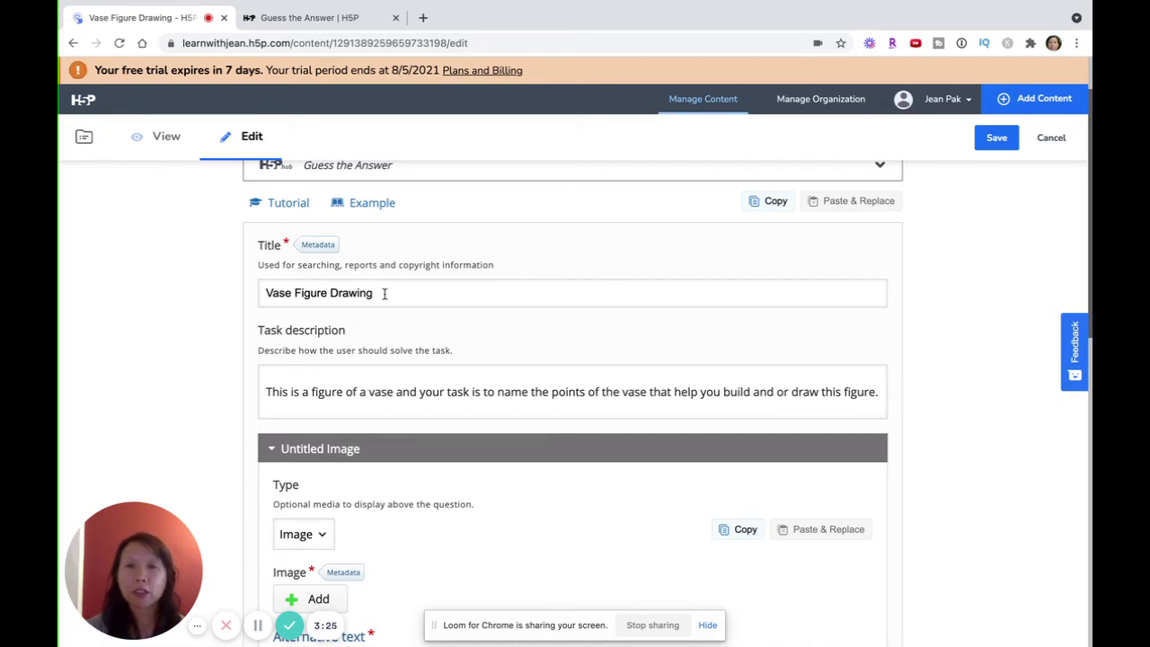
left_click(384, 293)
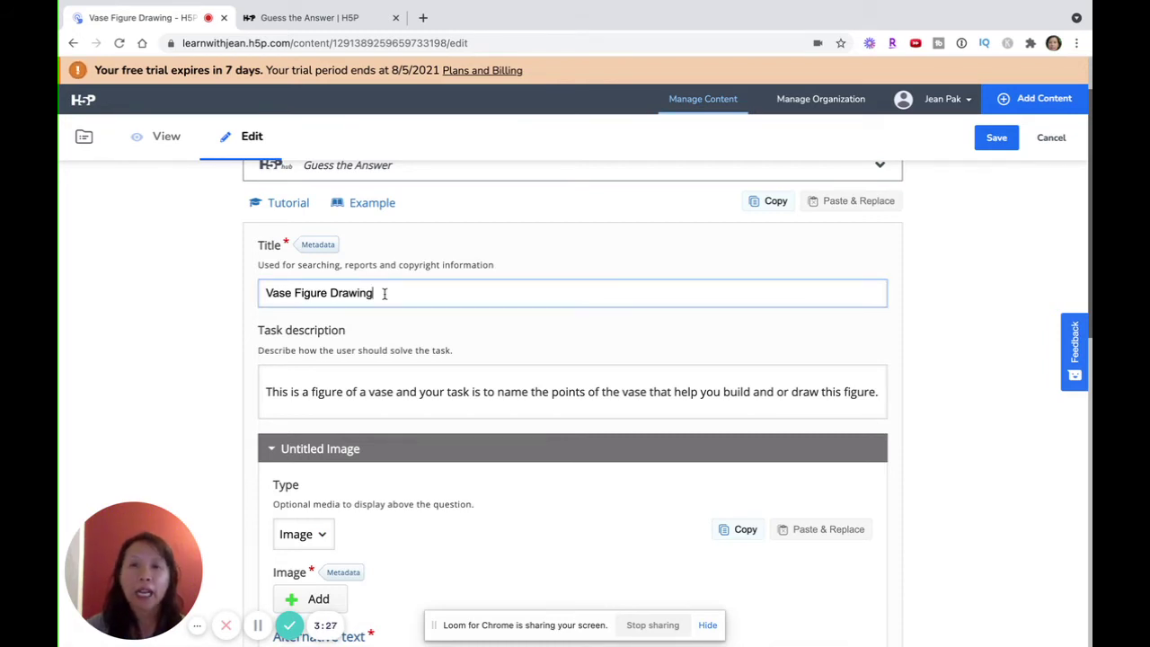
left_click_drag(385, 293, 264, 277)
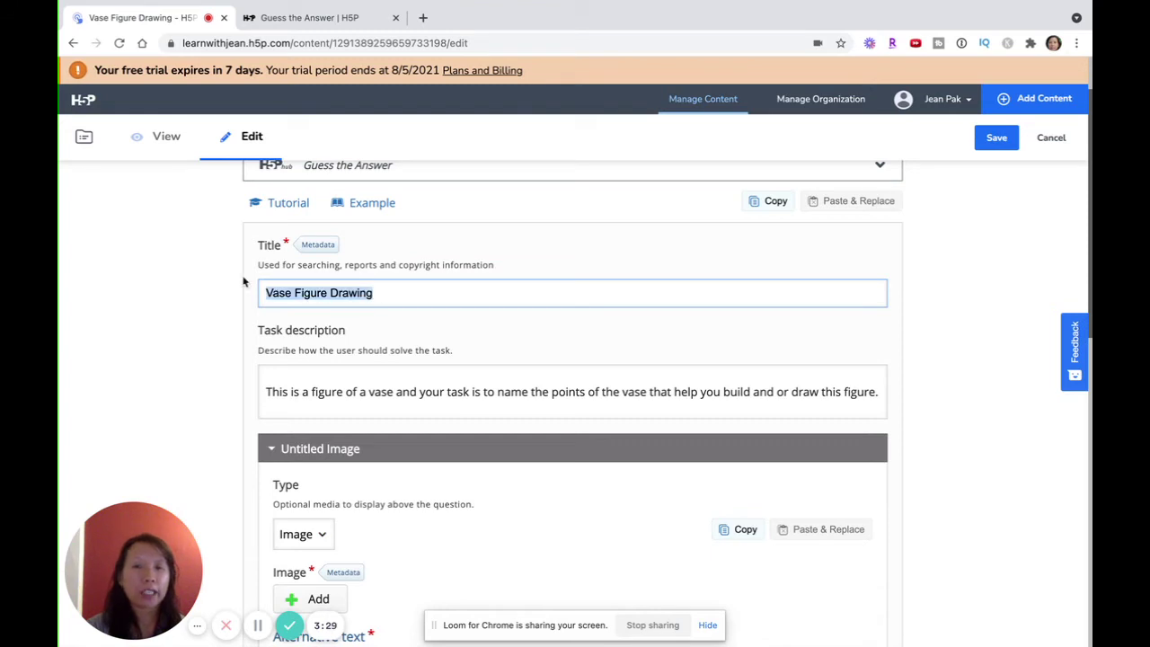
left_click(361, 406)
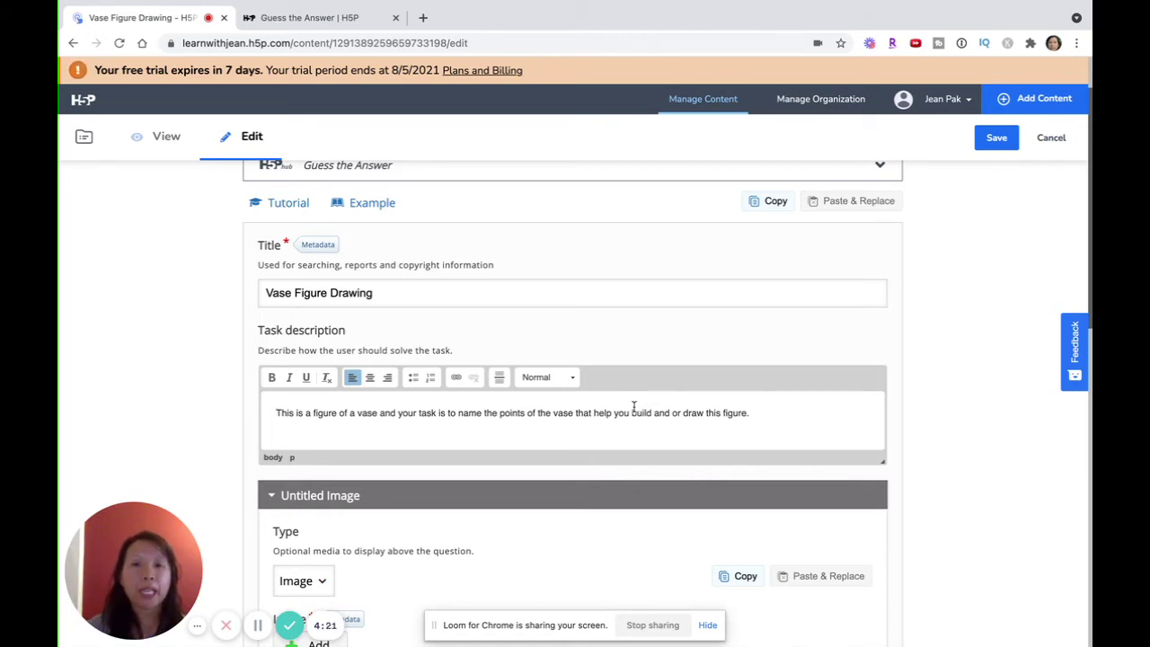
- Examine the media section below the task description, including its type options and image fields
scroll(634, 406, "down", 1)
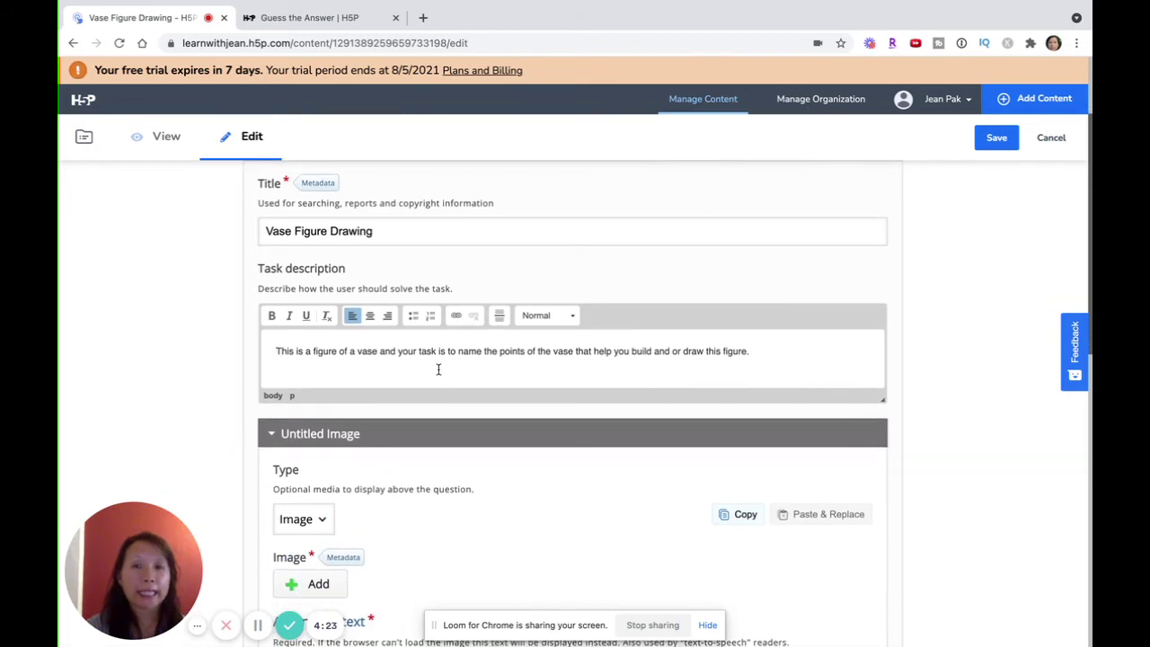
scroll(438, 368, "down", 2)
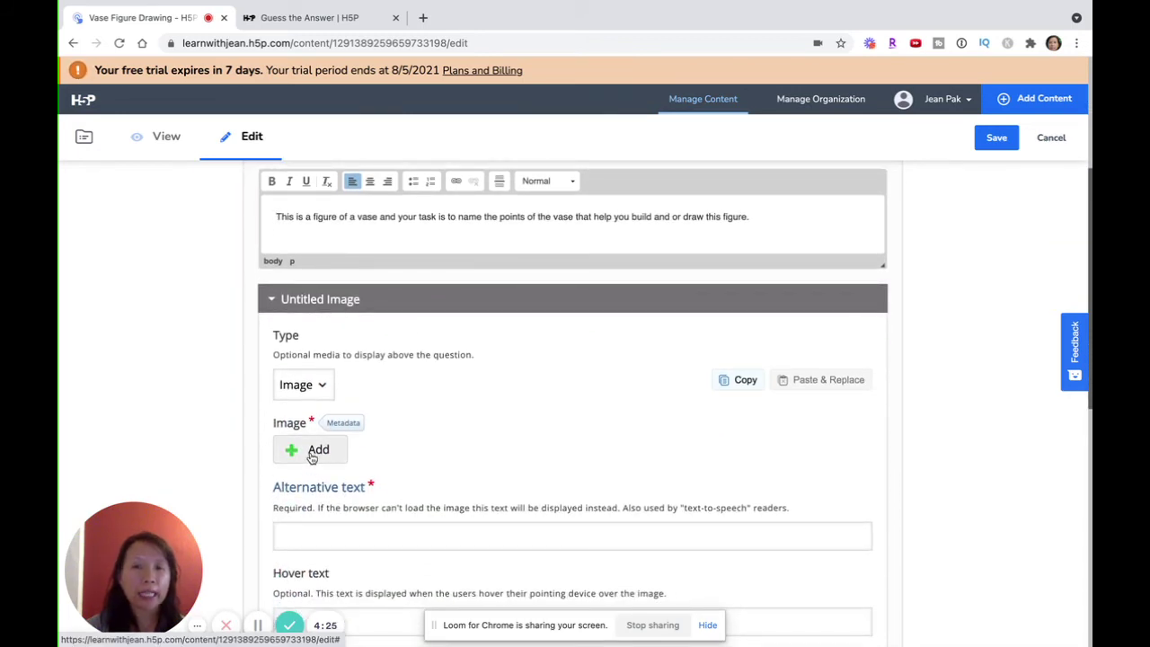
scroll(312, 458, "down", 2)
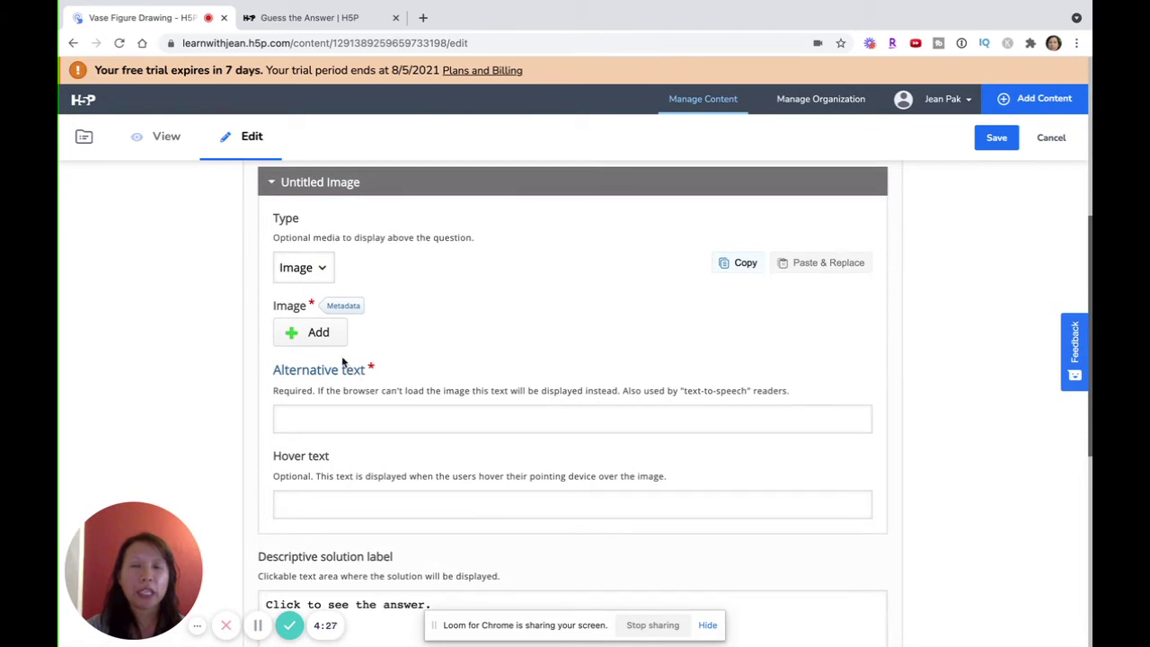
left_click(316, 269)
left_click(316, 270)
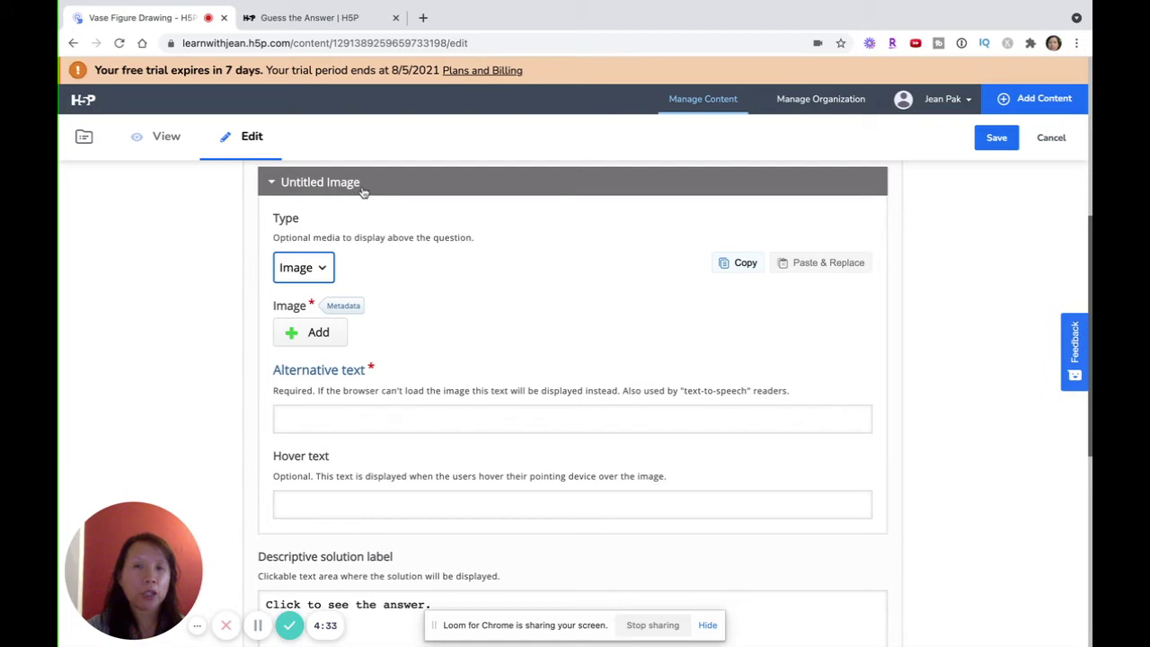
left_click(271, 183)
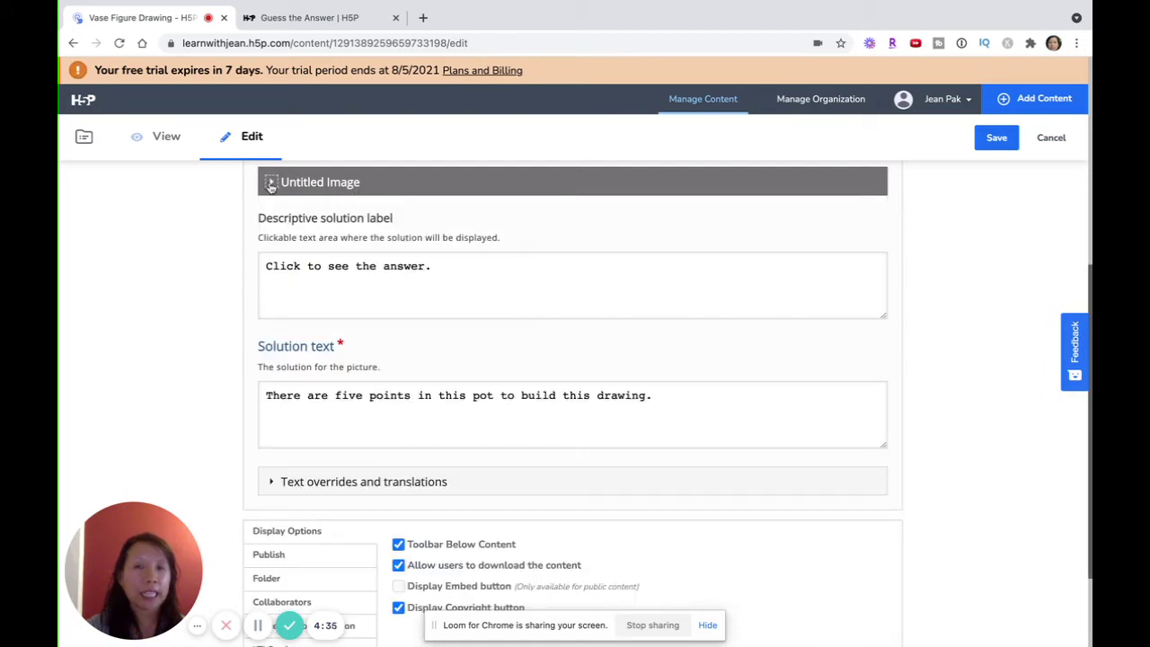
left_click(271, 183)
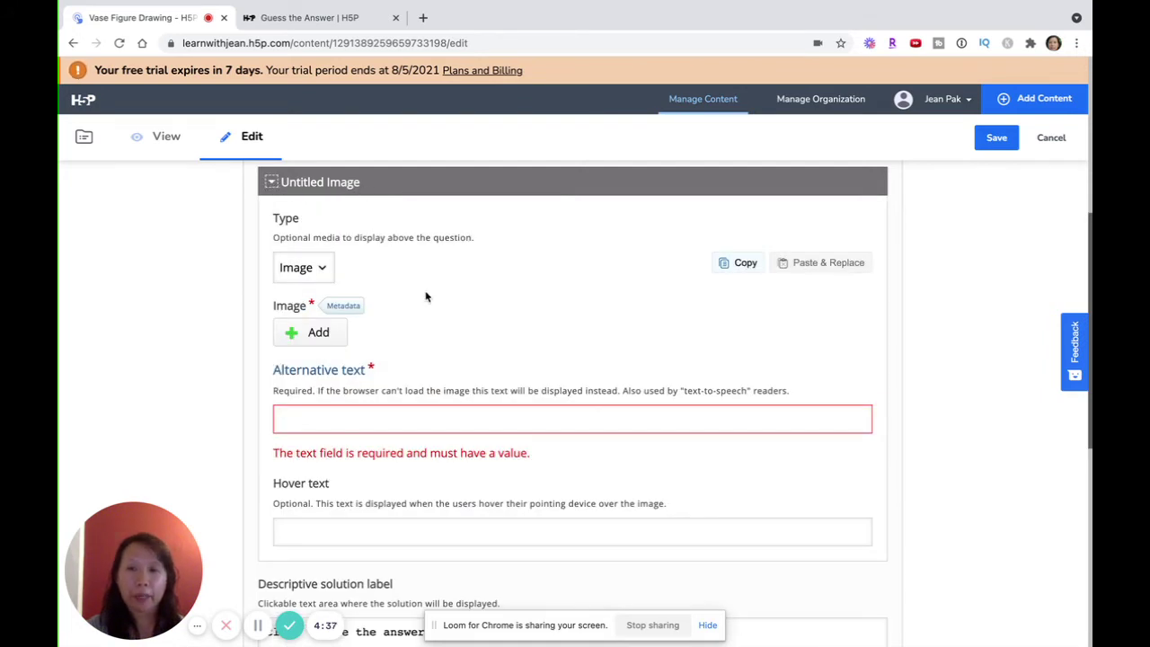
- Upload flowerpot.jpeg from the Desktop as the activity's image
left_click(316, 334)
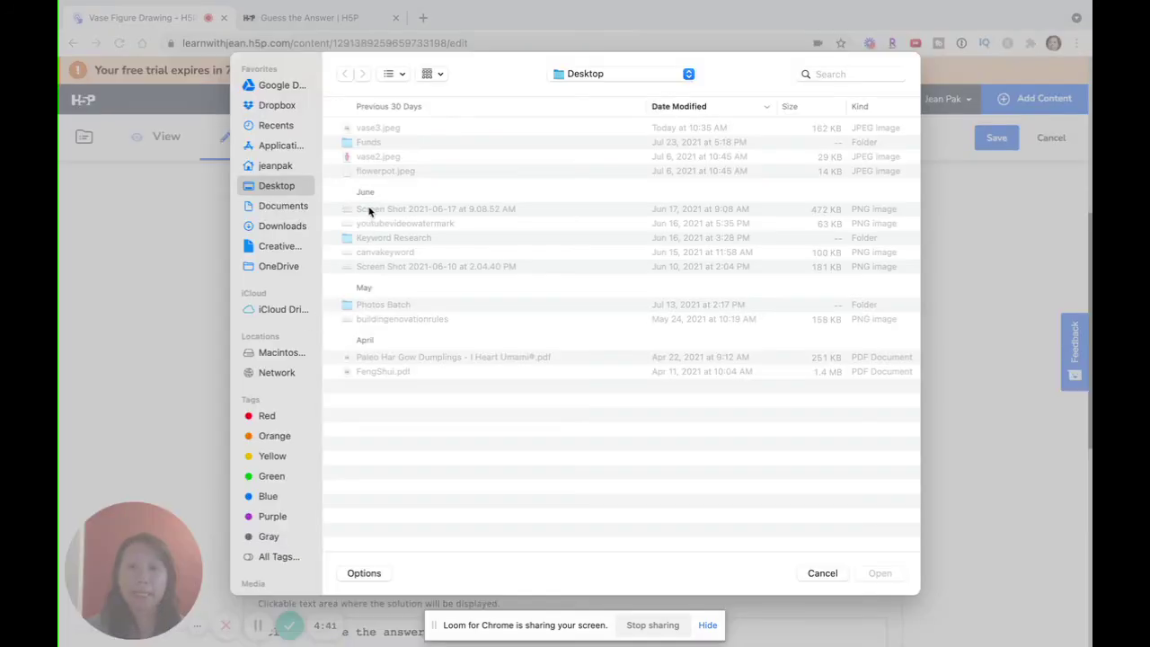
left_click(385, 171)
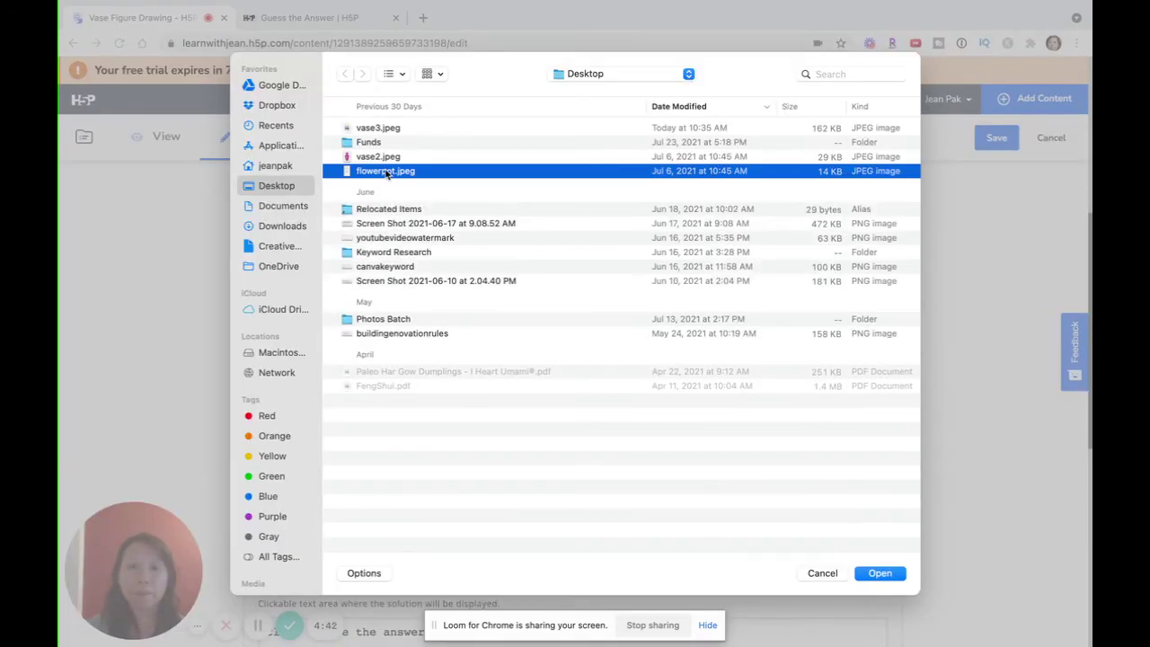
left_click(884, 576)
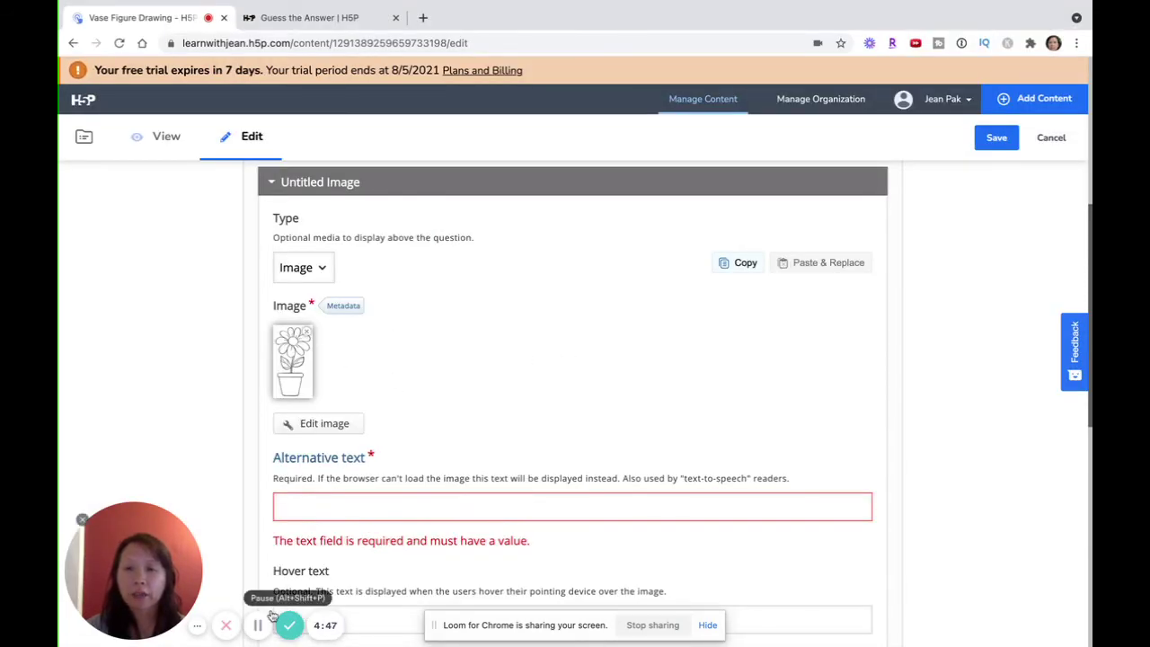
left_click(256, 633)
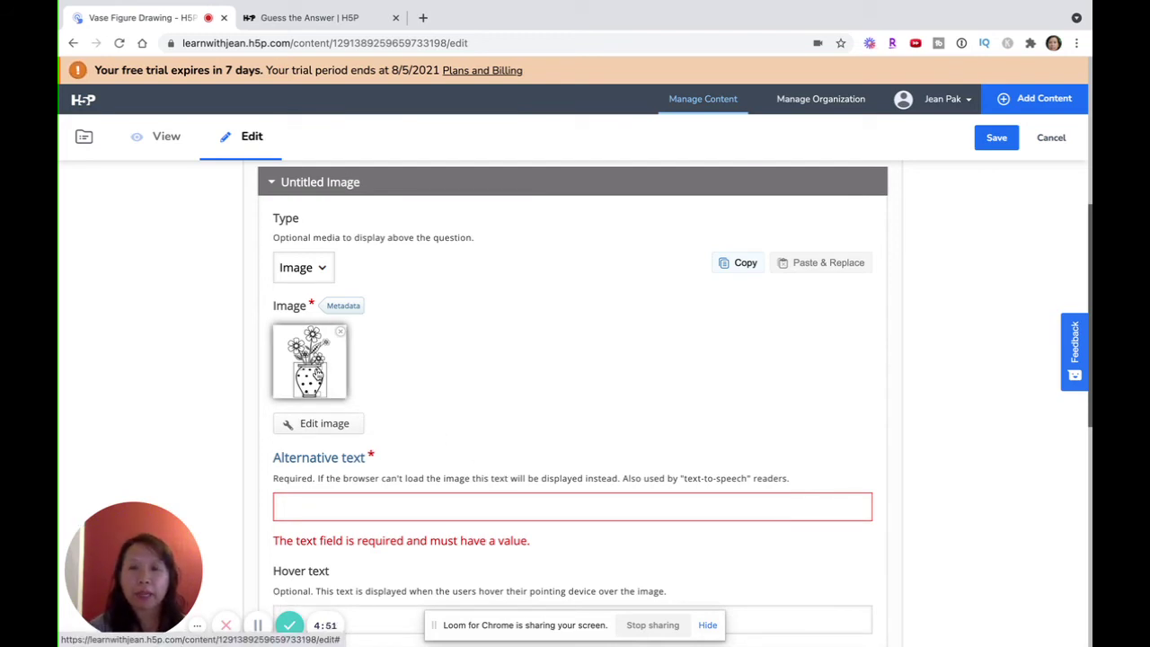
left_click(316, 372)
left_click(821, 572)
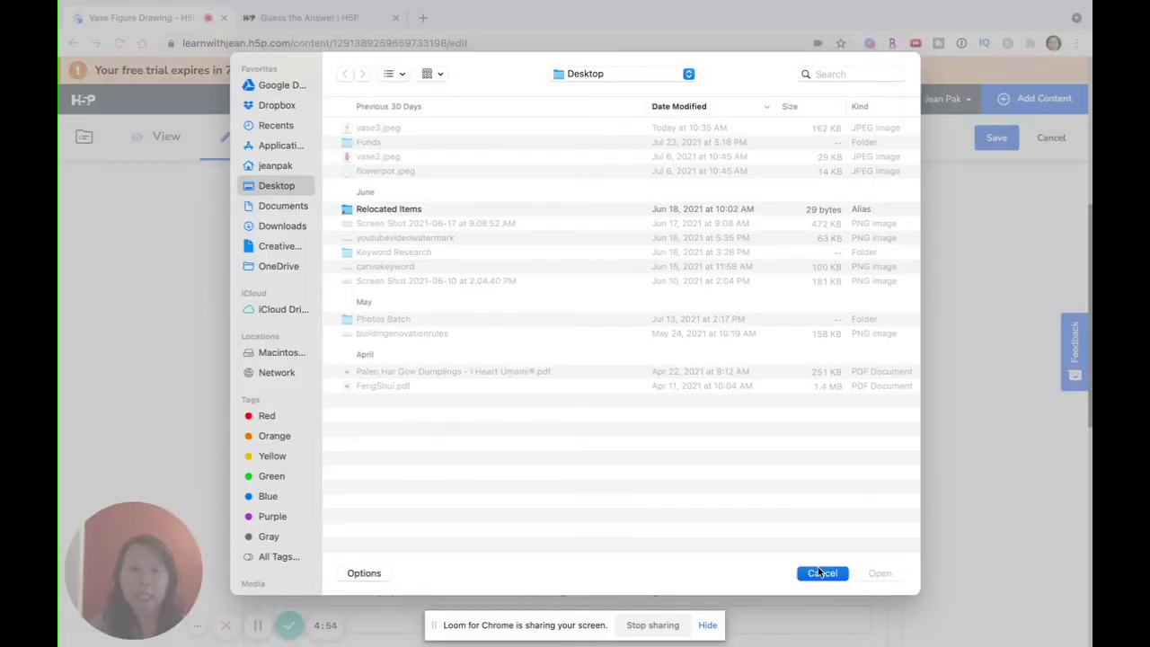
- Enter "picture of a vase with flowers" as the image's alternative text
scroll(398, 329, "up", 5)
scroll(398, 330, "left", 3)
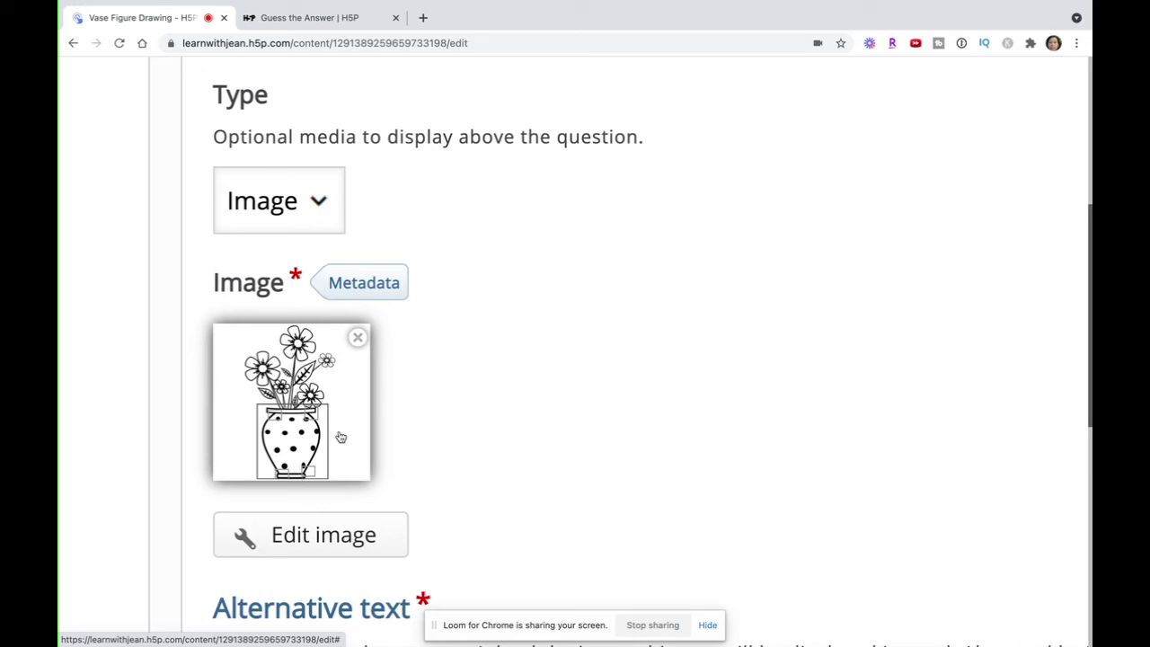
scroll(387, 407, "down", 5)
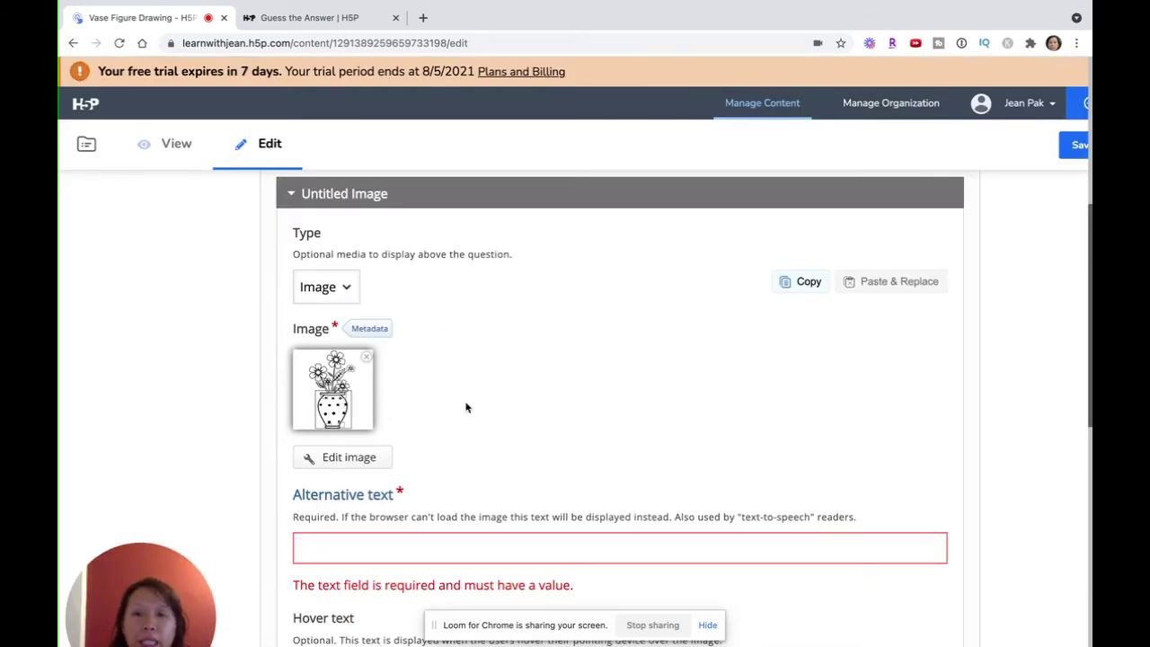
scroll(465, 405, "down", 2)
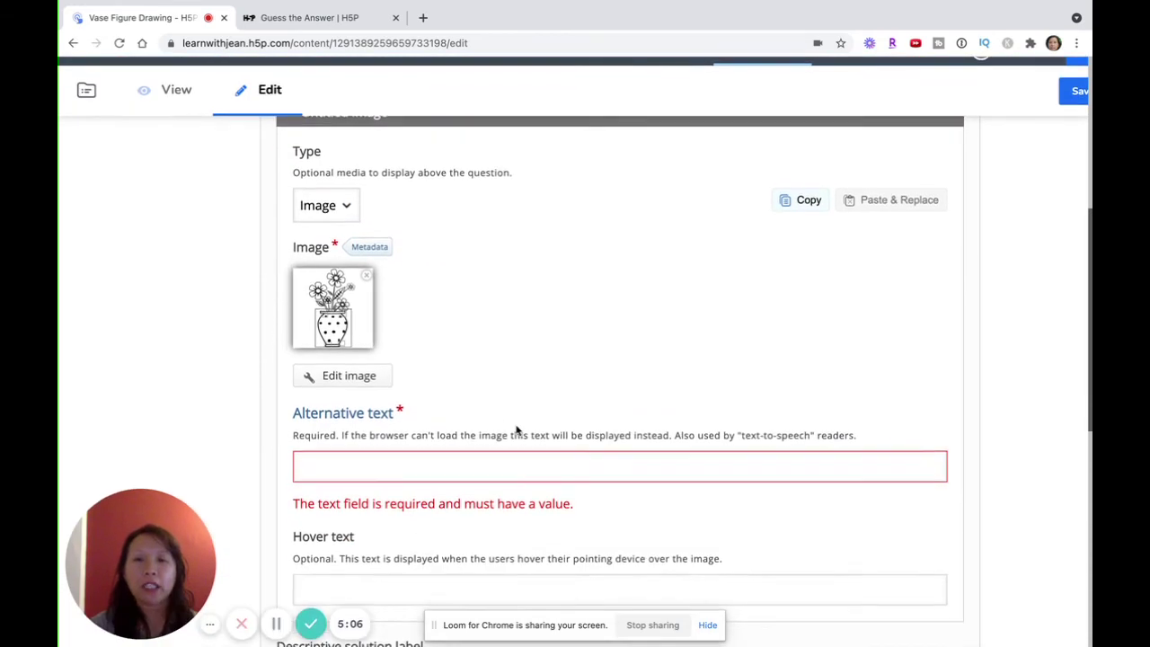
left_click(341, 467)
type("pictu")
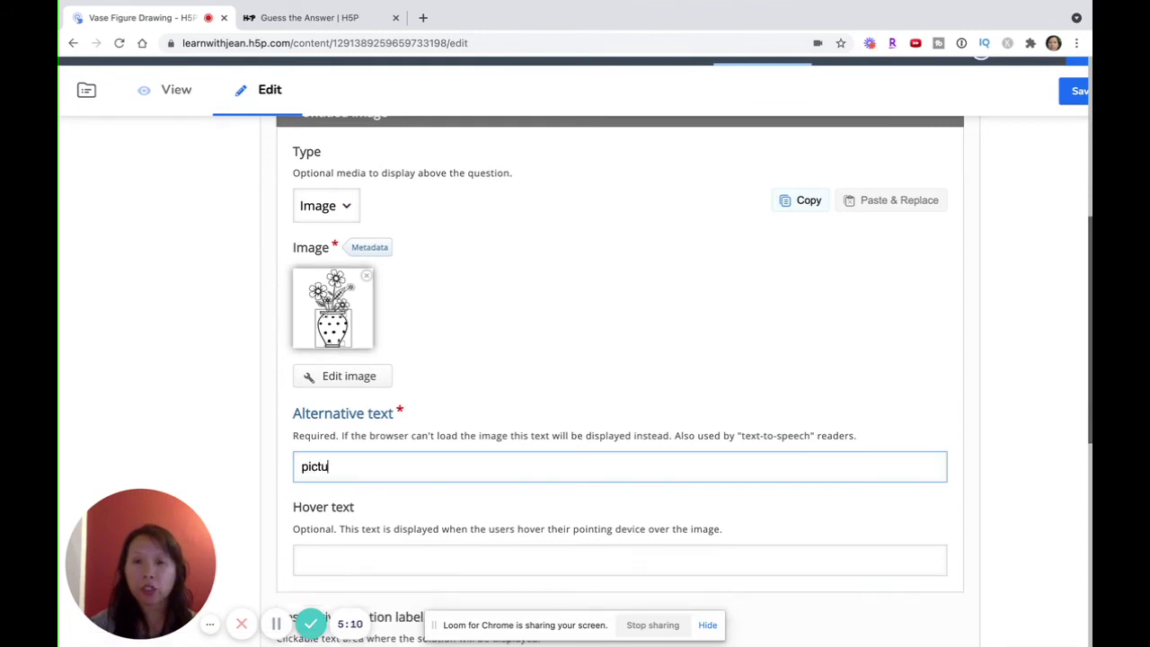
type("re of a vase with flowers")
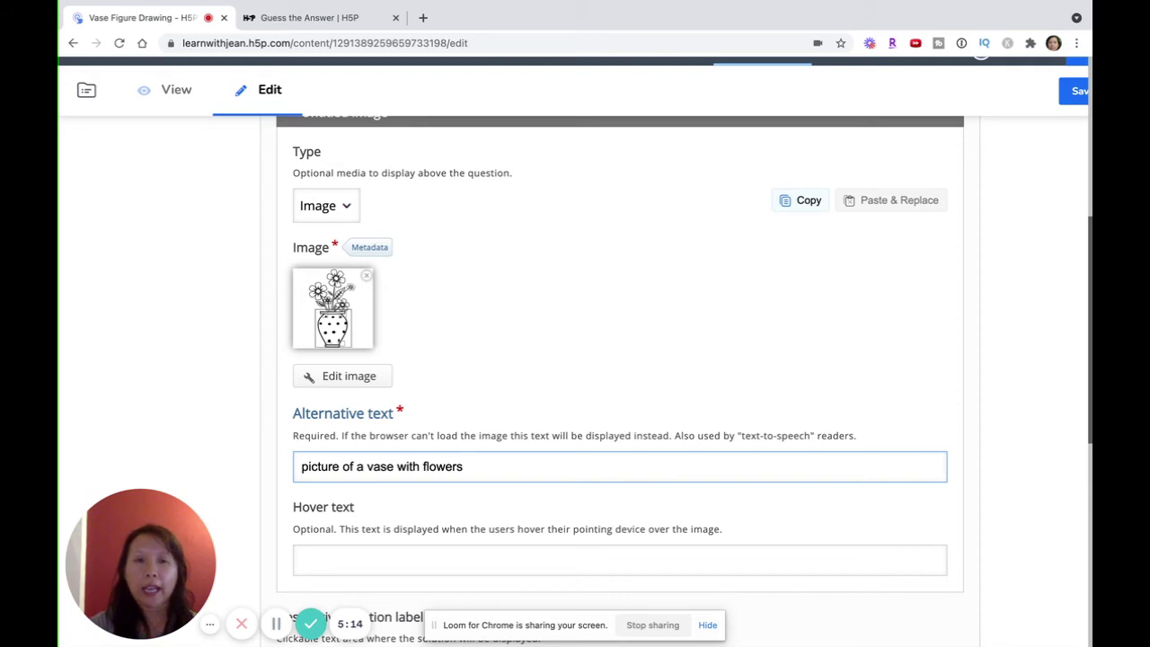
- Enter "vase with flowers" as the image's hover text
left_click_drag(303, 416, 384, 425)
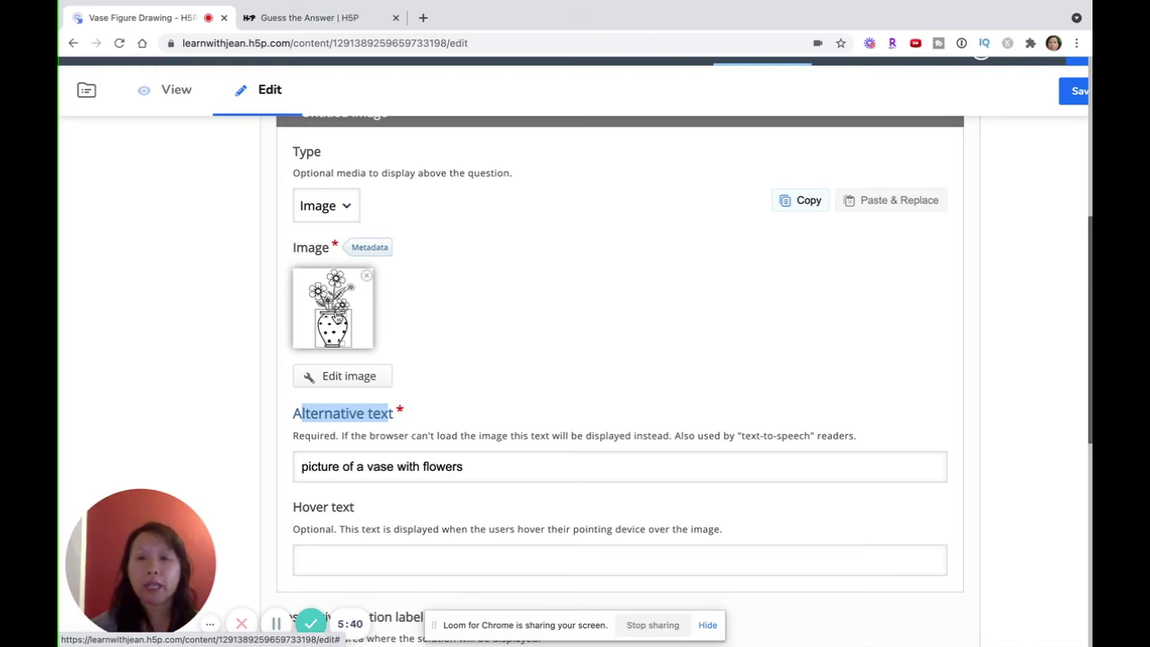
scroll(381, 460, "down", 1)
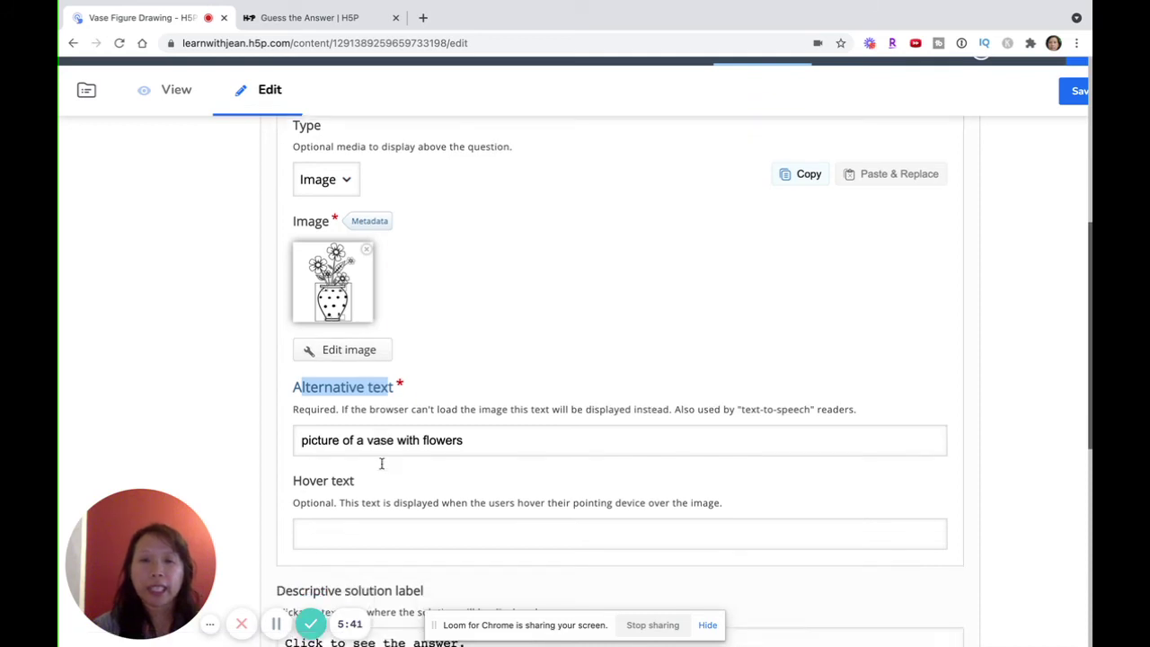
left_click(344, 524)
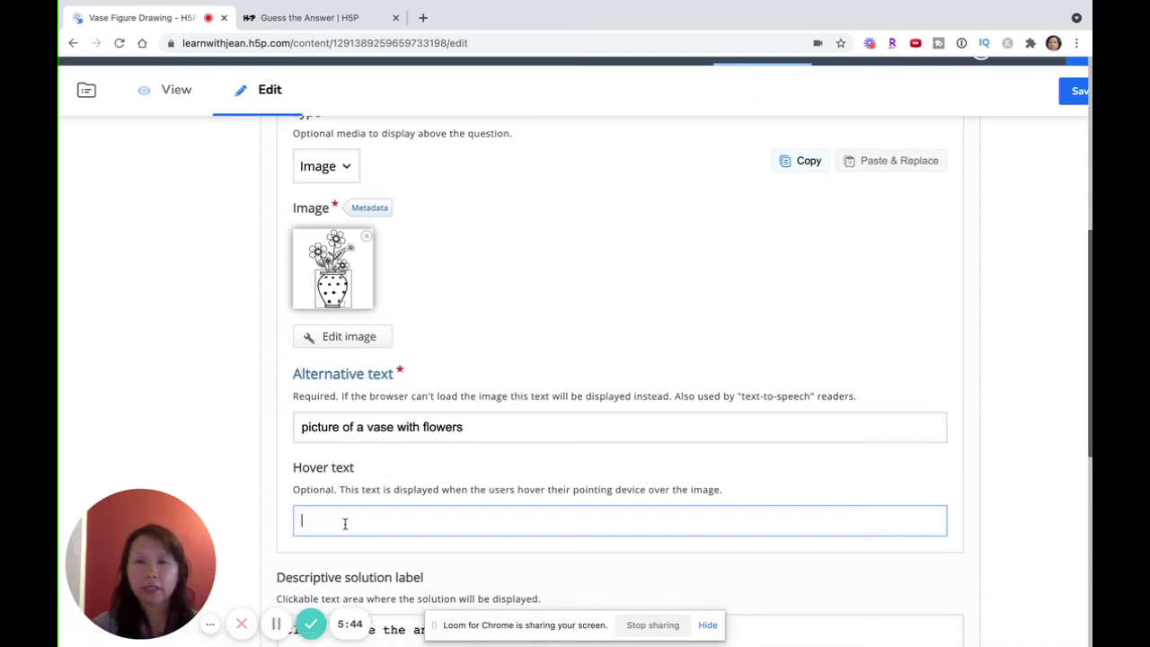
type("vase with flowers")
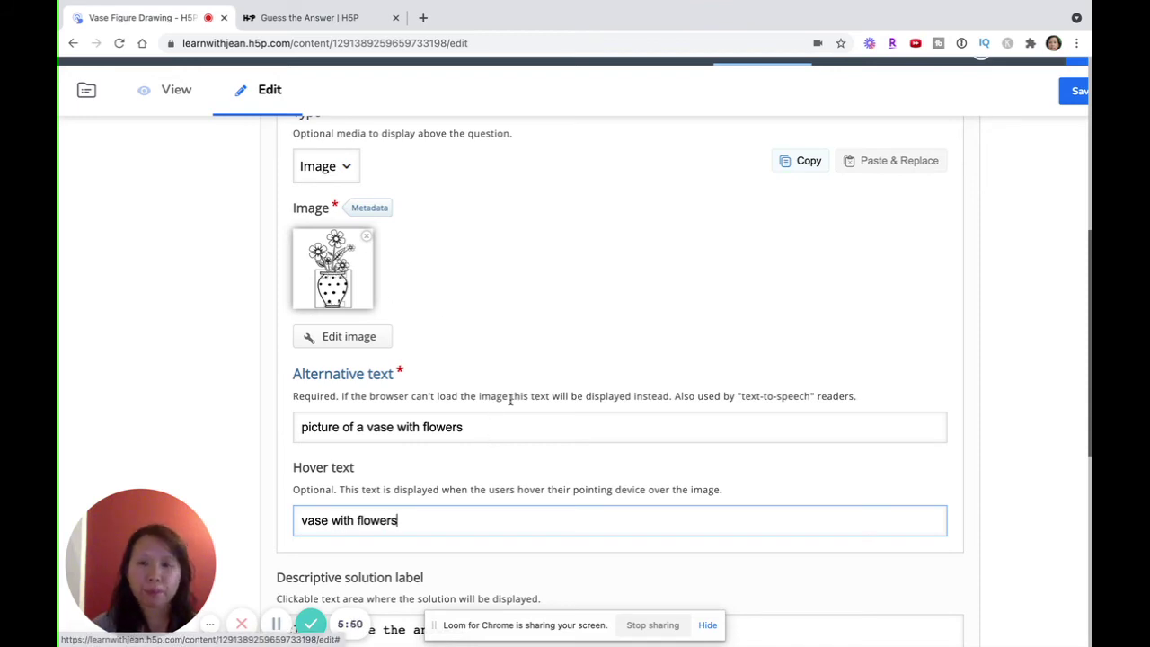
- Change the descriptive solution label to "Click to see the answer for this image."
scroll(510, 398, "down", 2)
scroll(510, 398, "down", 1)
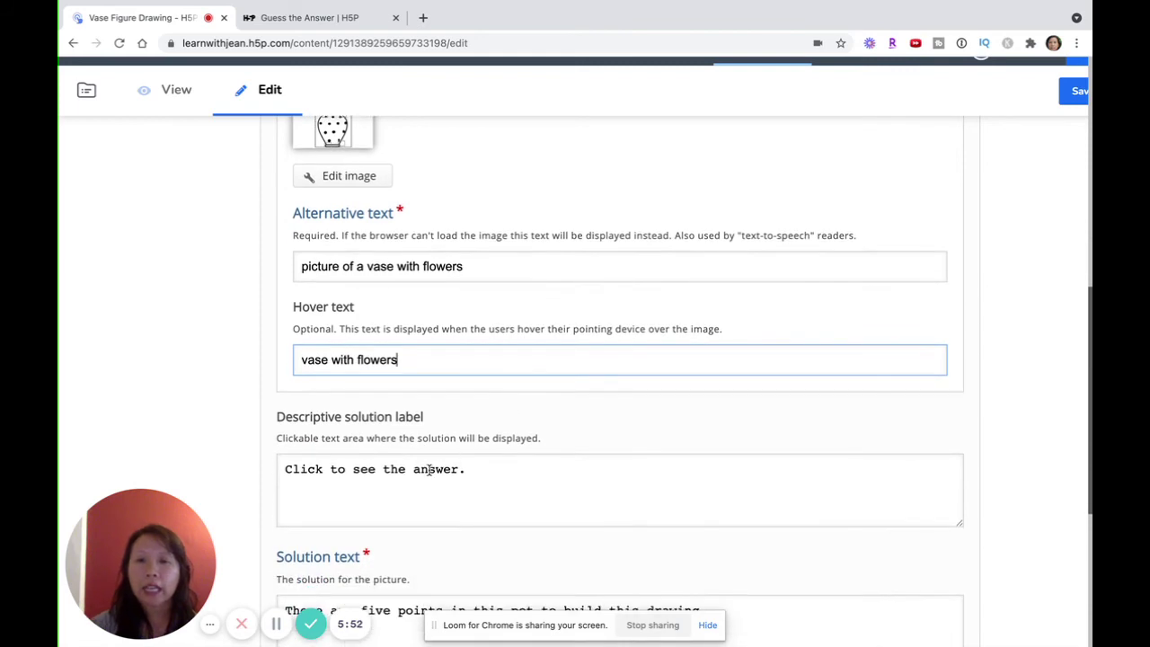
left_click(396, 469)
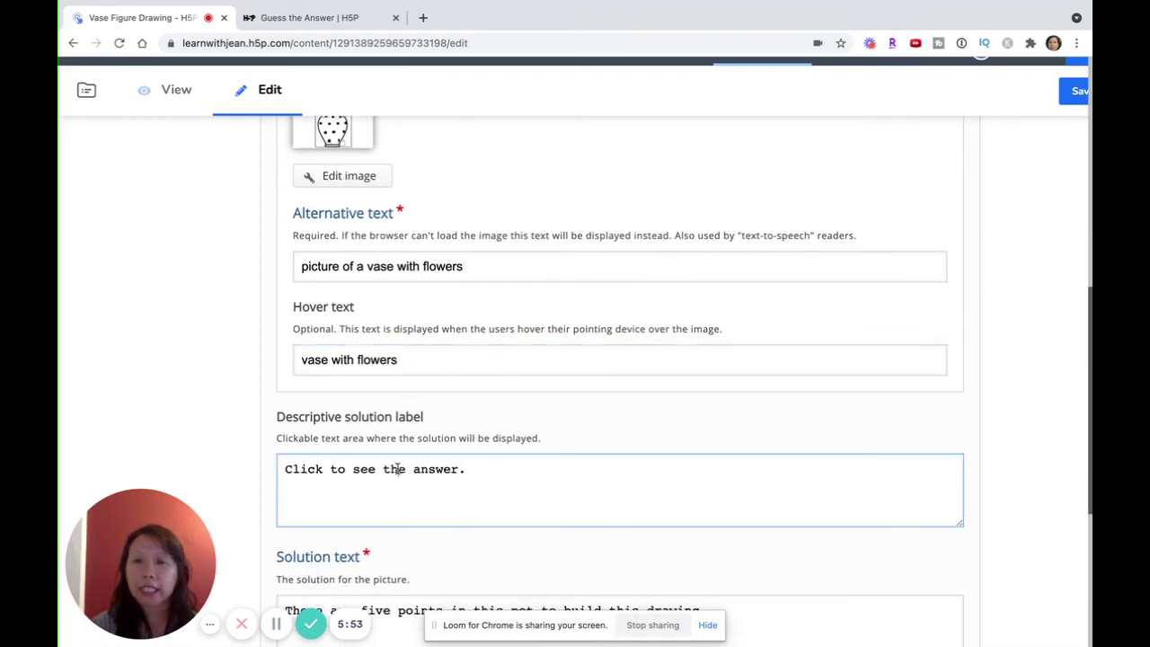
left_click(492, 470)
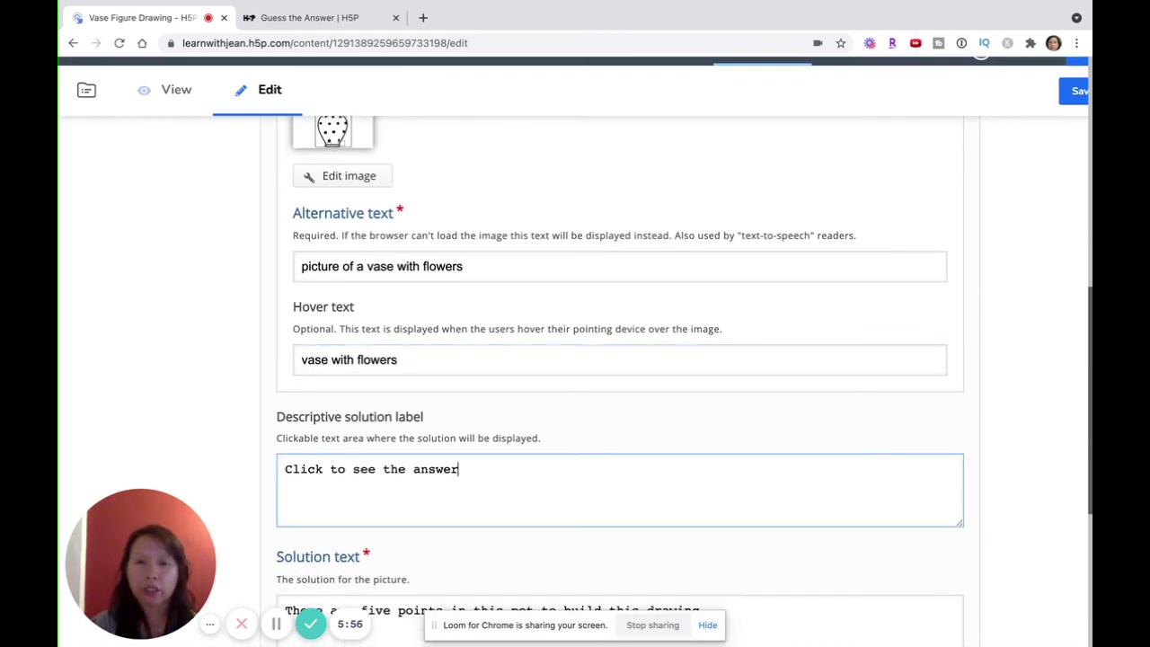
key("BackSpace")
key("BackSpace")
key("BackSpace")
key("BackSpace")
key("BackSpace")
key("BackSpace")
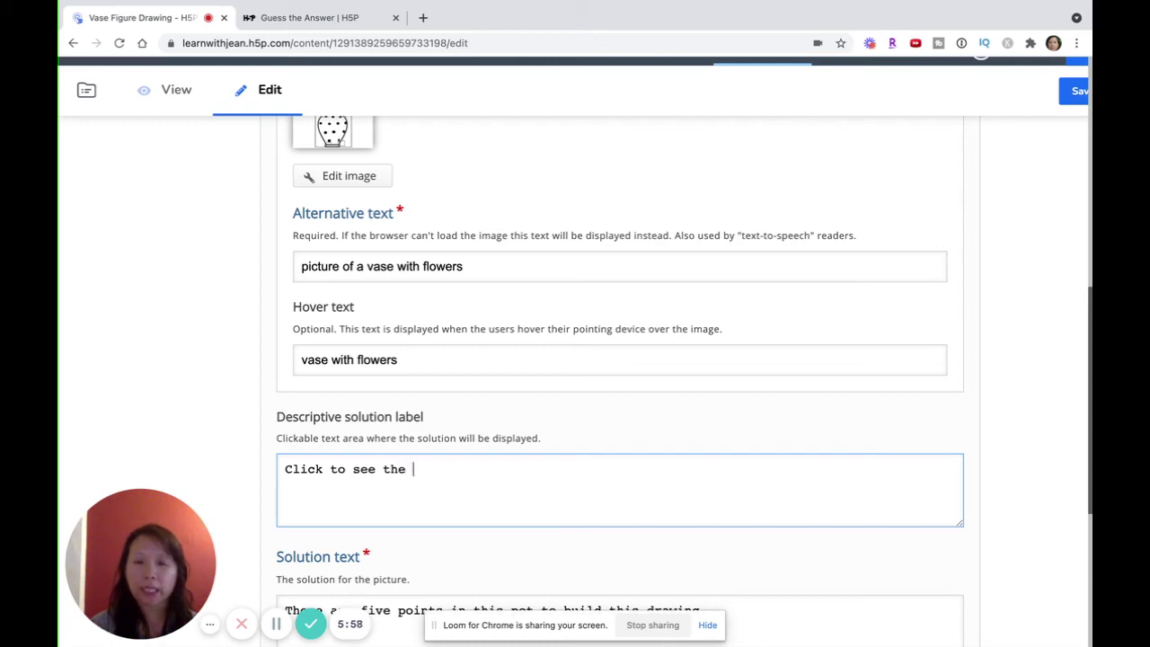
type("answer for this image.")
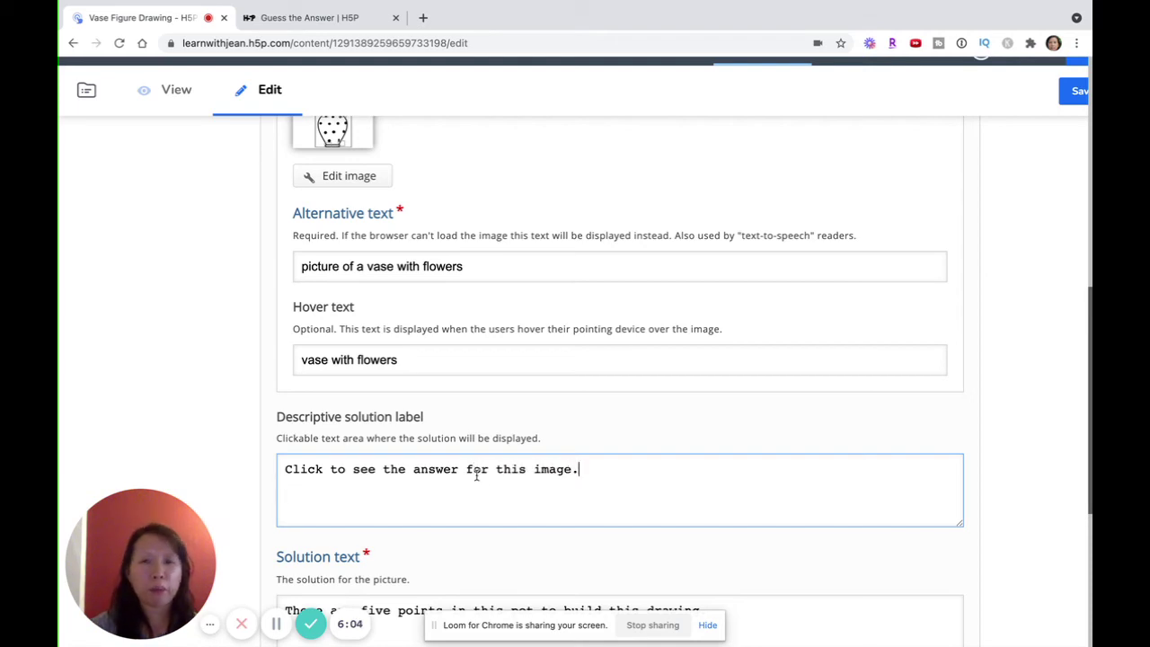
- Review the solution text and the settings around it
scroll(476, 474, "down", 3)
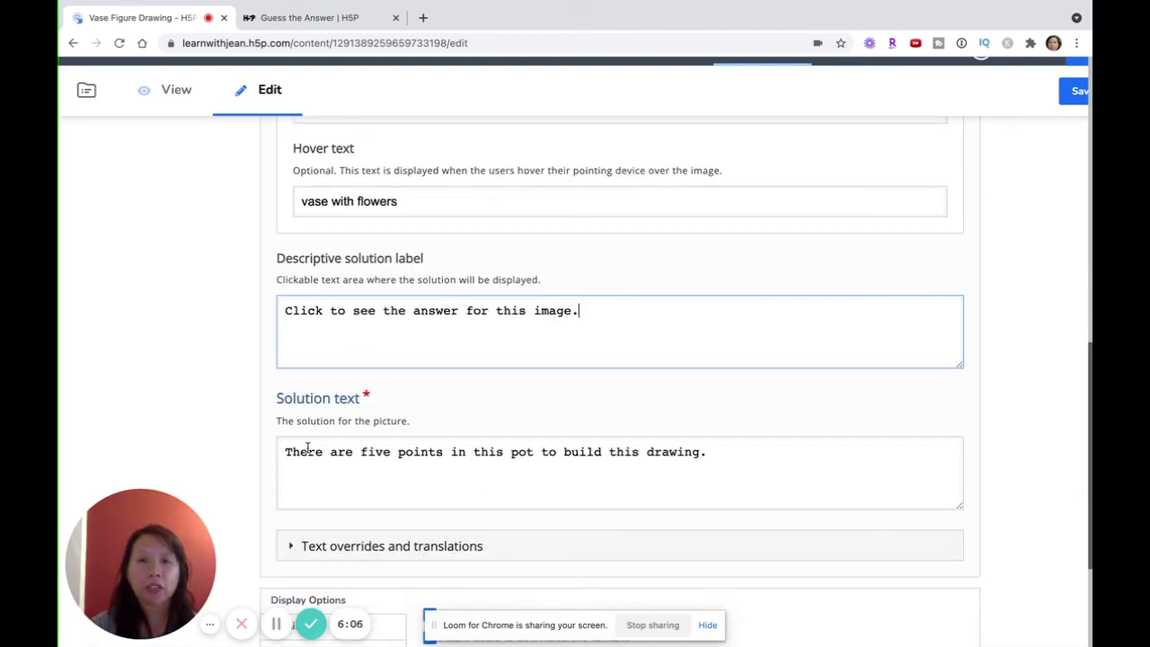
left_click(308, 451)
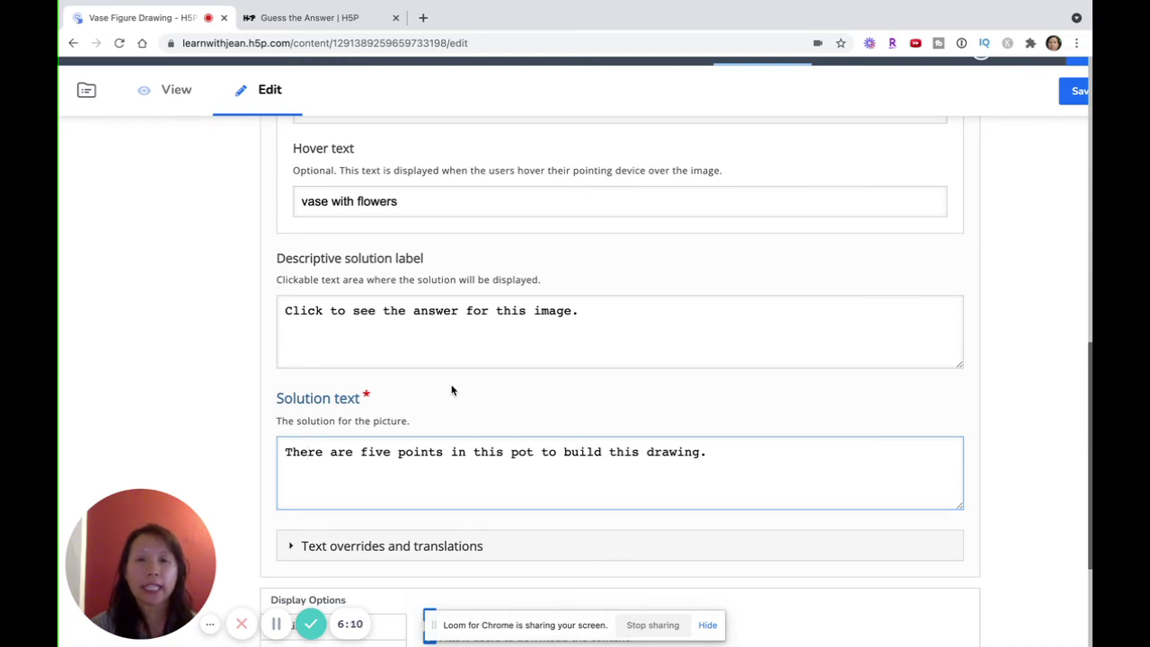
scroll(451, 390, "up", 5)
scroll(341, 391, "down", 8)
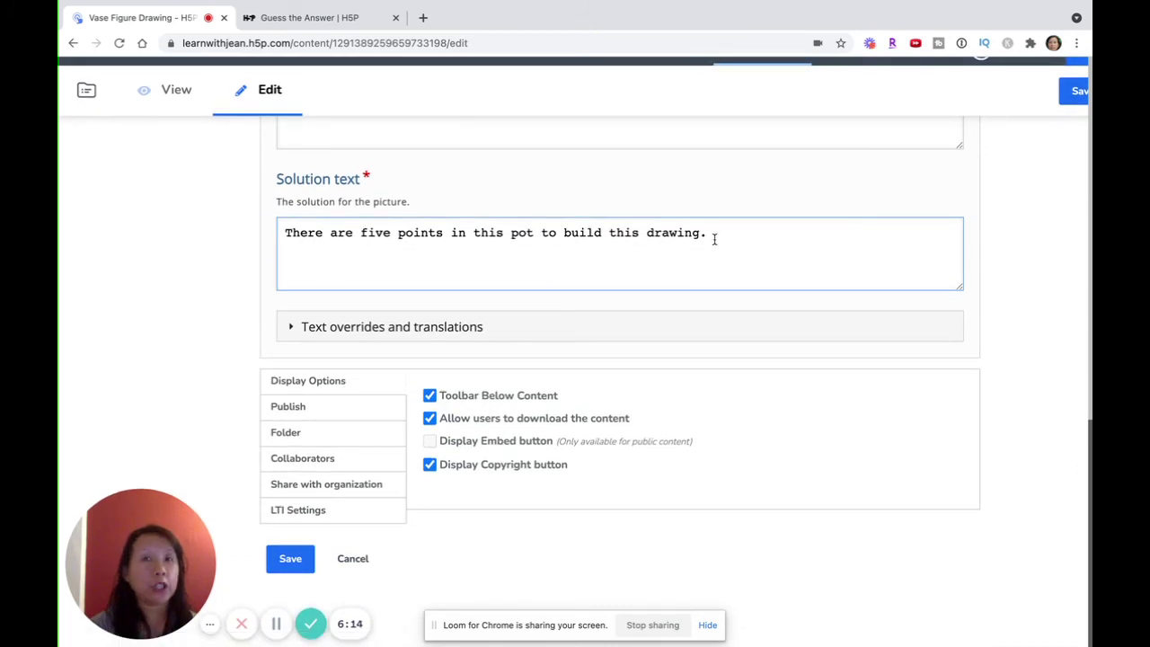
- Save the Vase Figure Drawing activity and test it by revealing the answer below the vase image
scroll(714, 237, "up", 15)
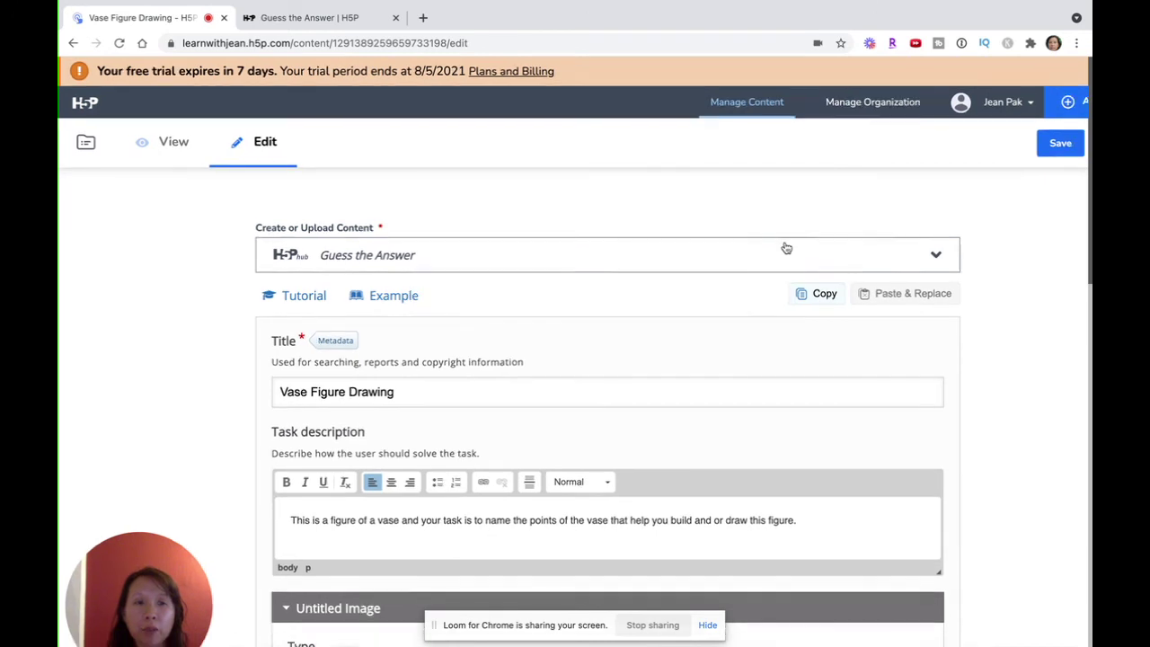
left_click(1069, 152)
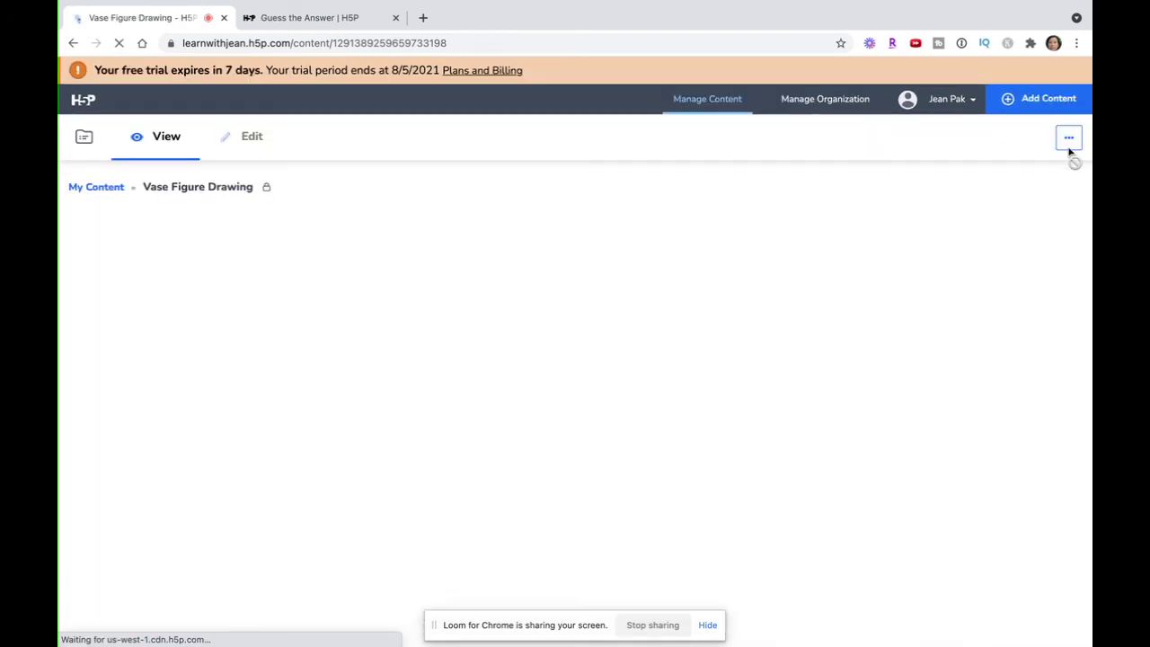
scroll(898, 282, "down", 10)
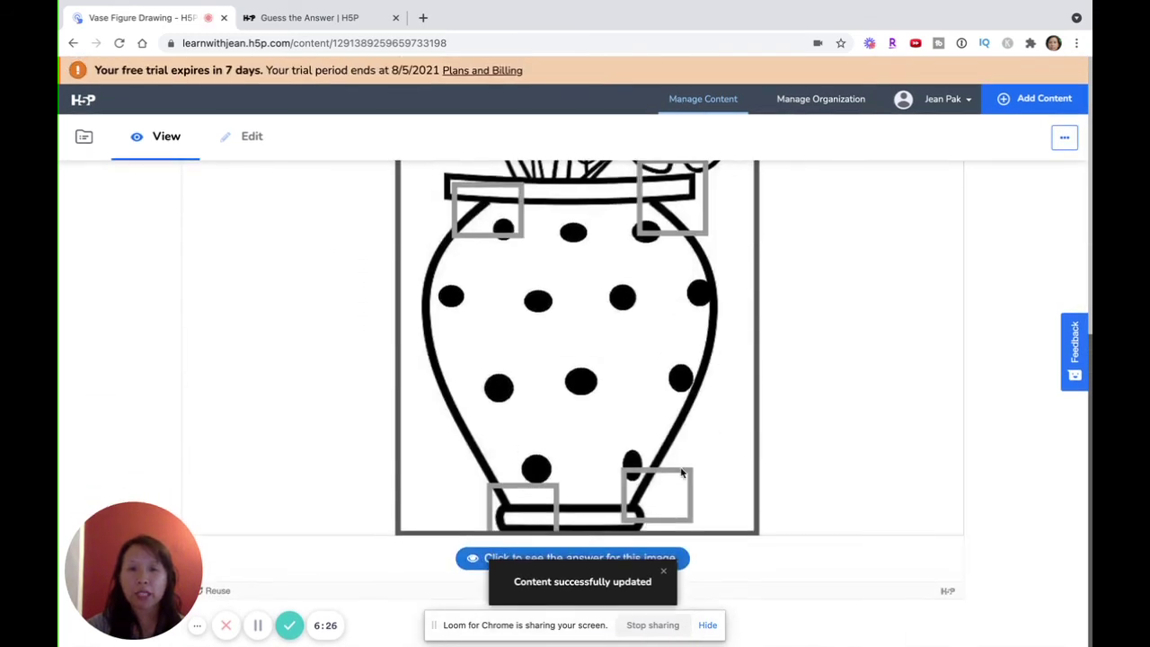
scroll(757, 347, "up", 2)
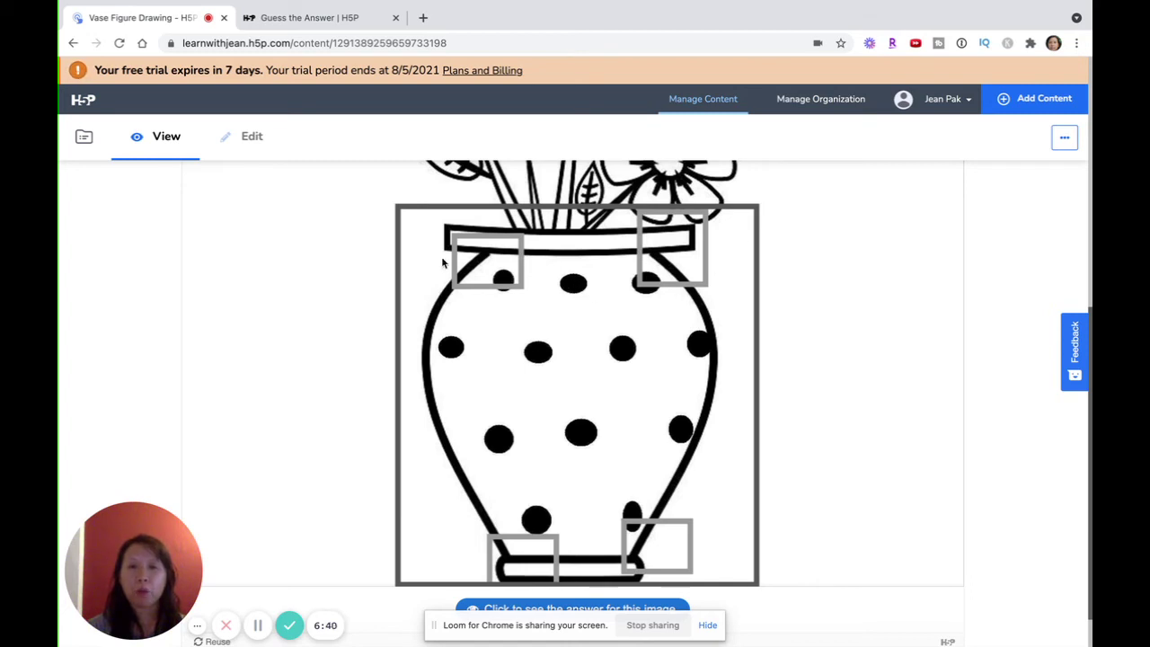
scroll(672, 444, "down", 1)
scroll(673, 443, "down", 3)
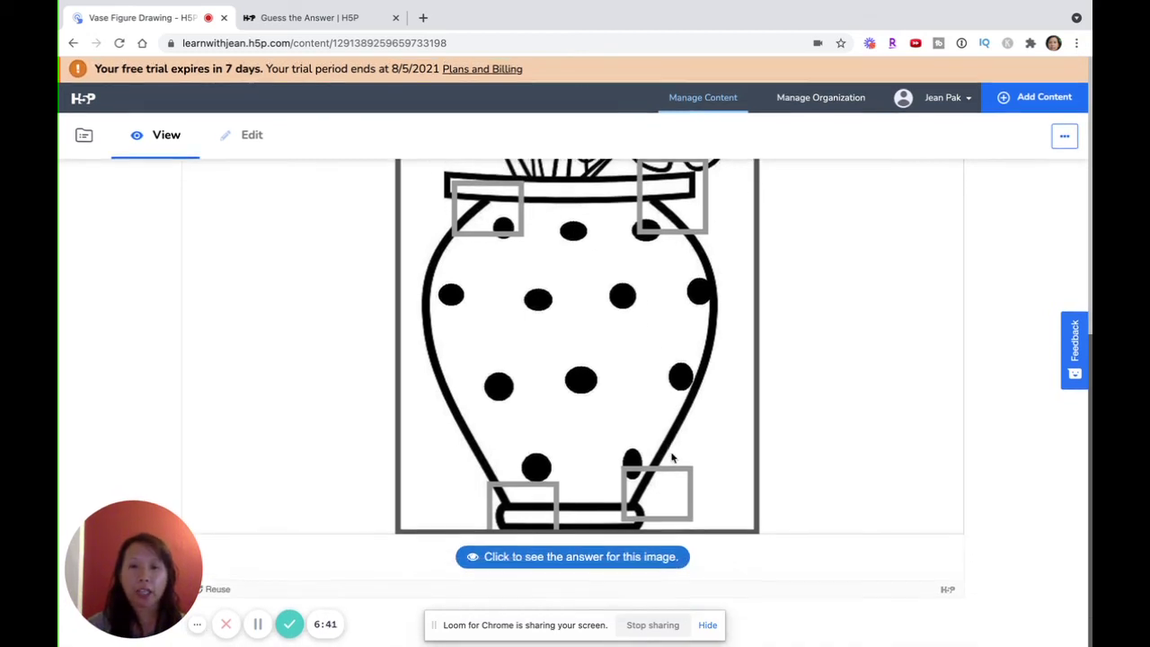
left_click(530, 557)
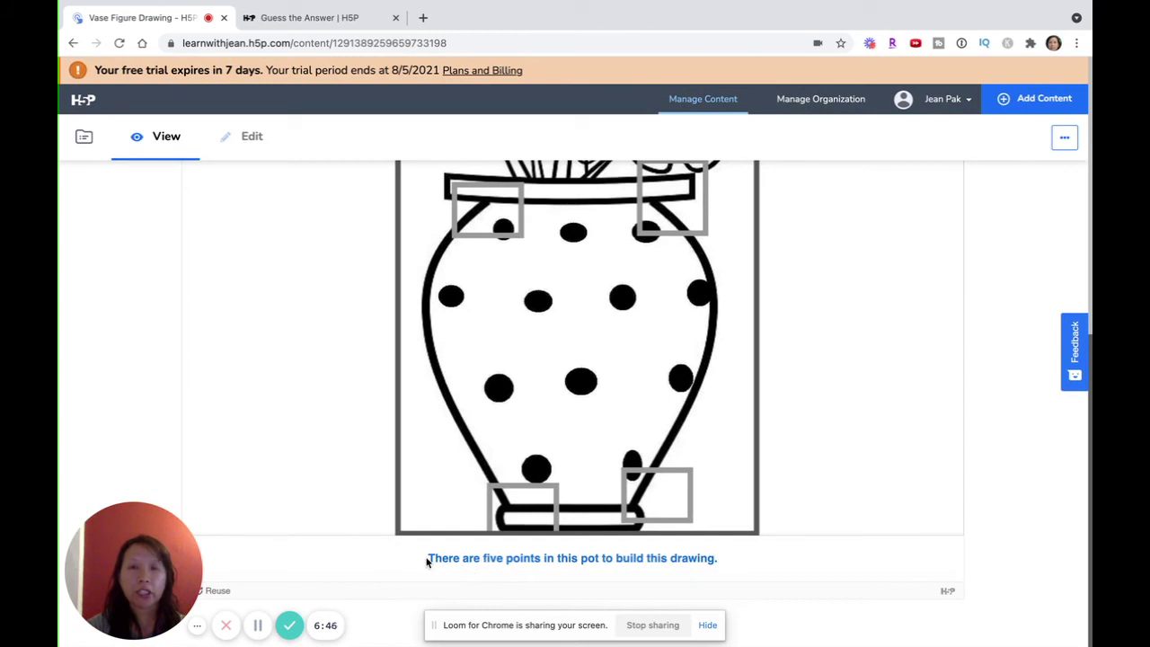
left_click_drag(426, 561, 729, 570)
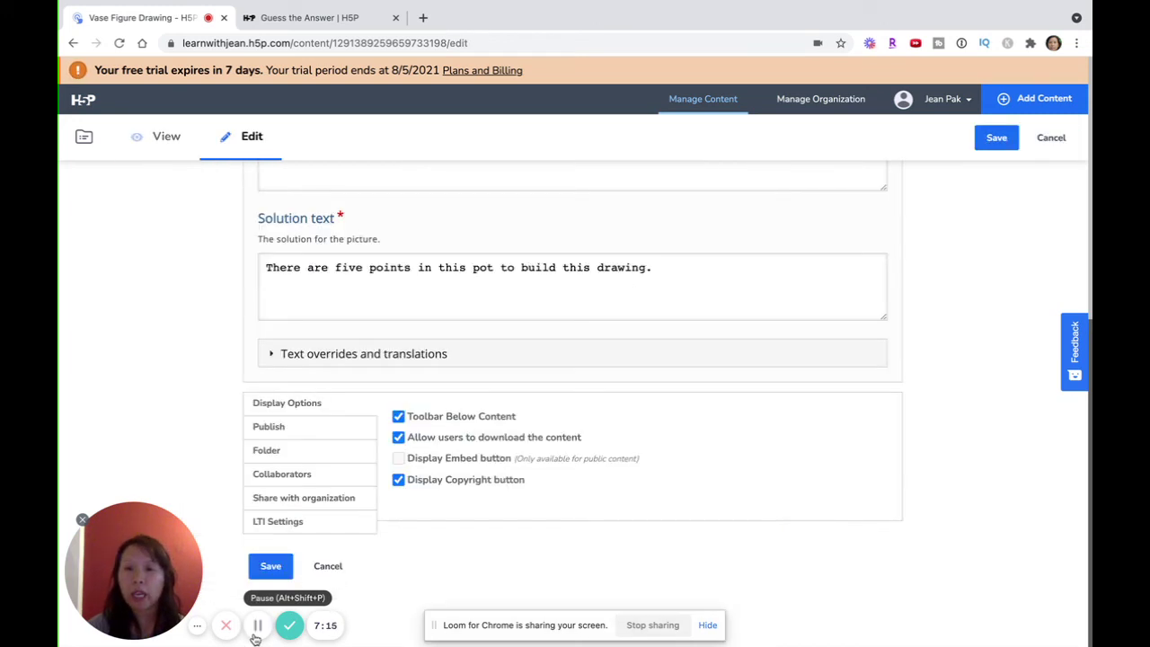
- Append "The first is top right, top left, bottom right, bottom left and entire base." to the solution text and save the activity
left_click(711, 266)
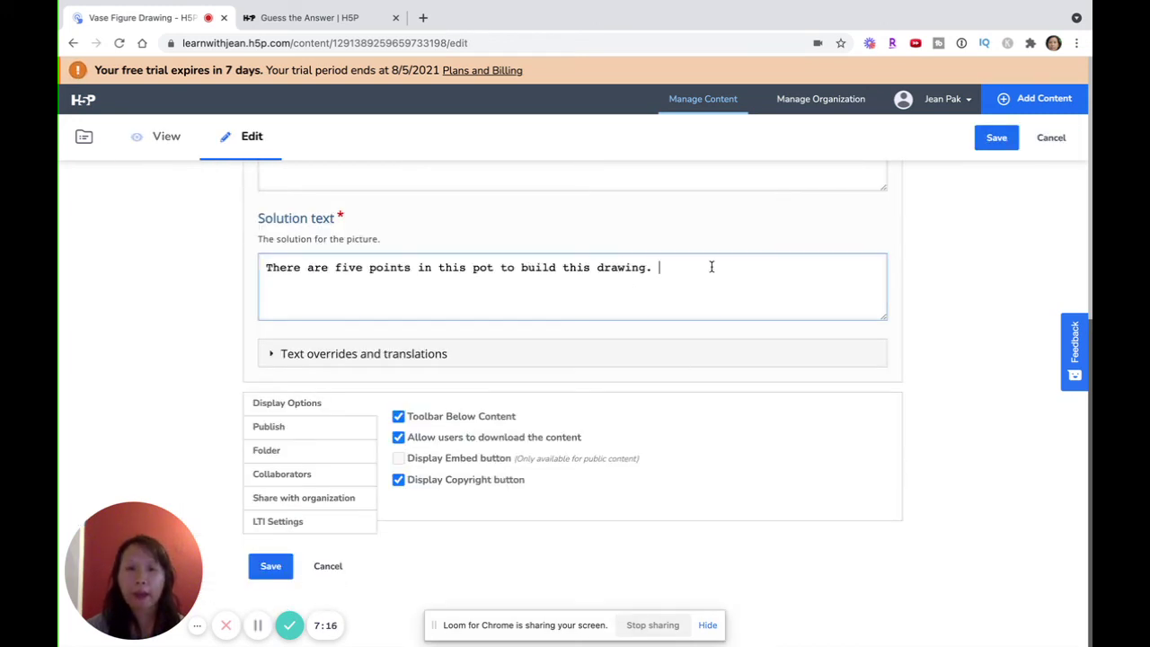
type("Rw")
key("BackSpace")
key("BackSpace")
type("T")
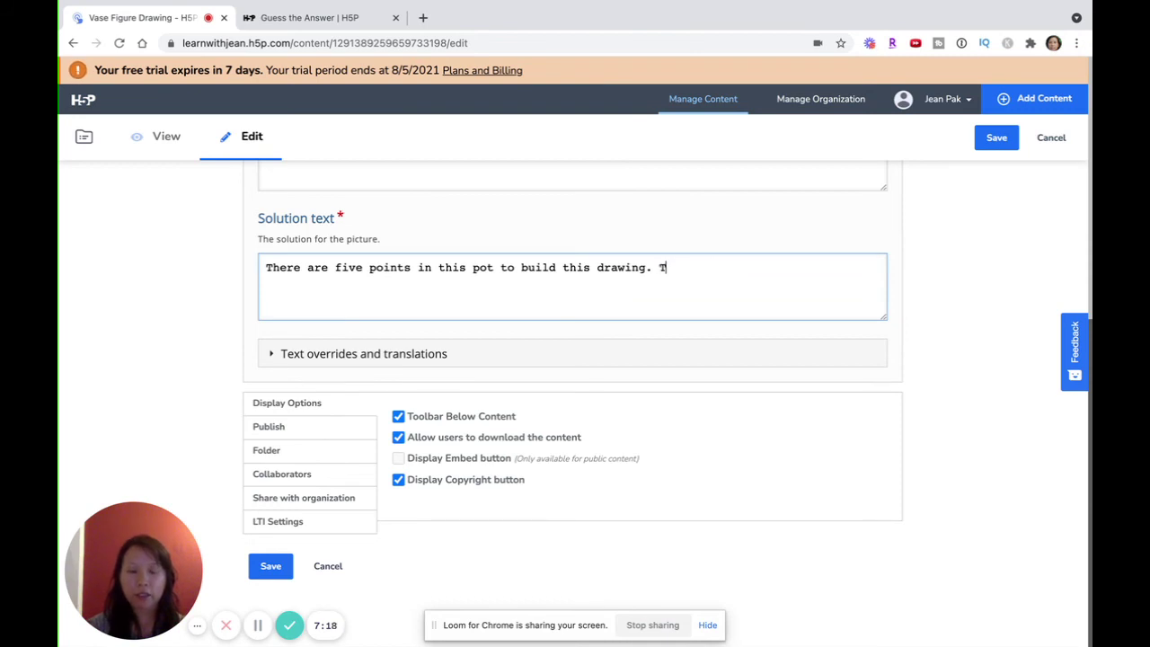
type("he first is")
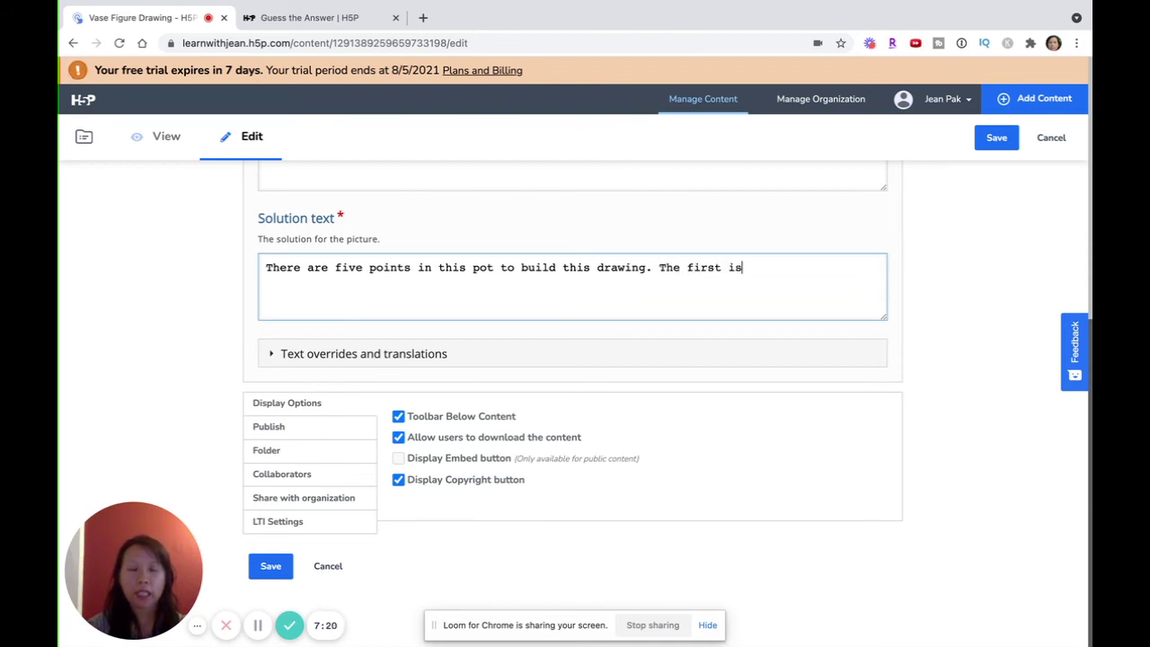
type(" top righ")
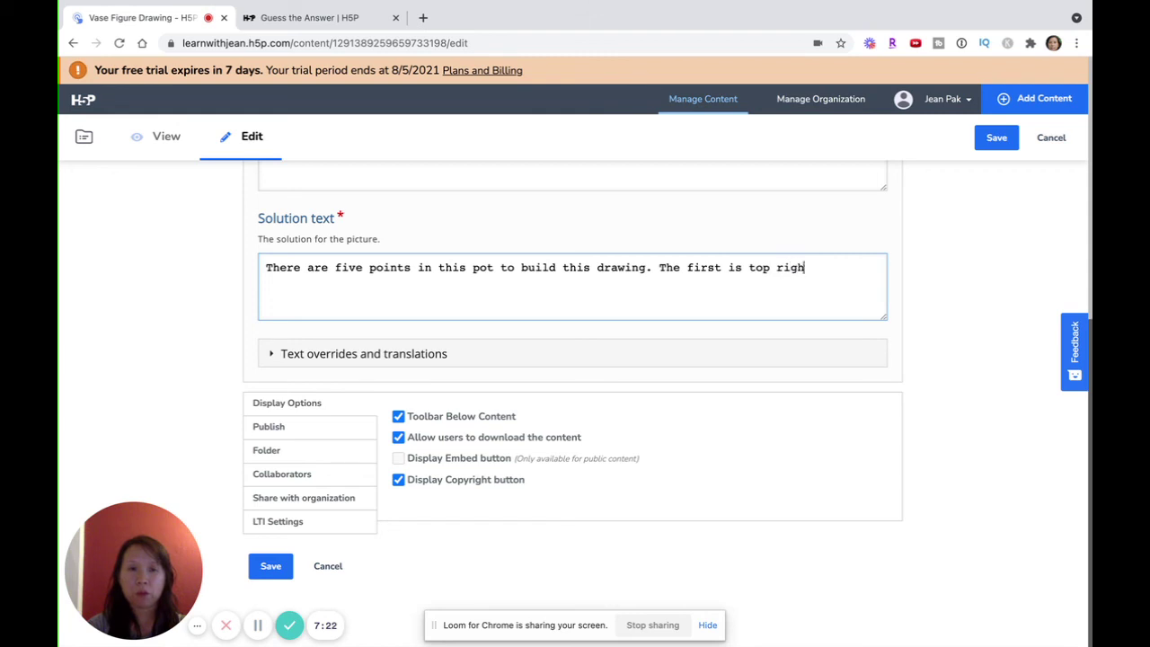
type("t, top left, bottom")
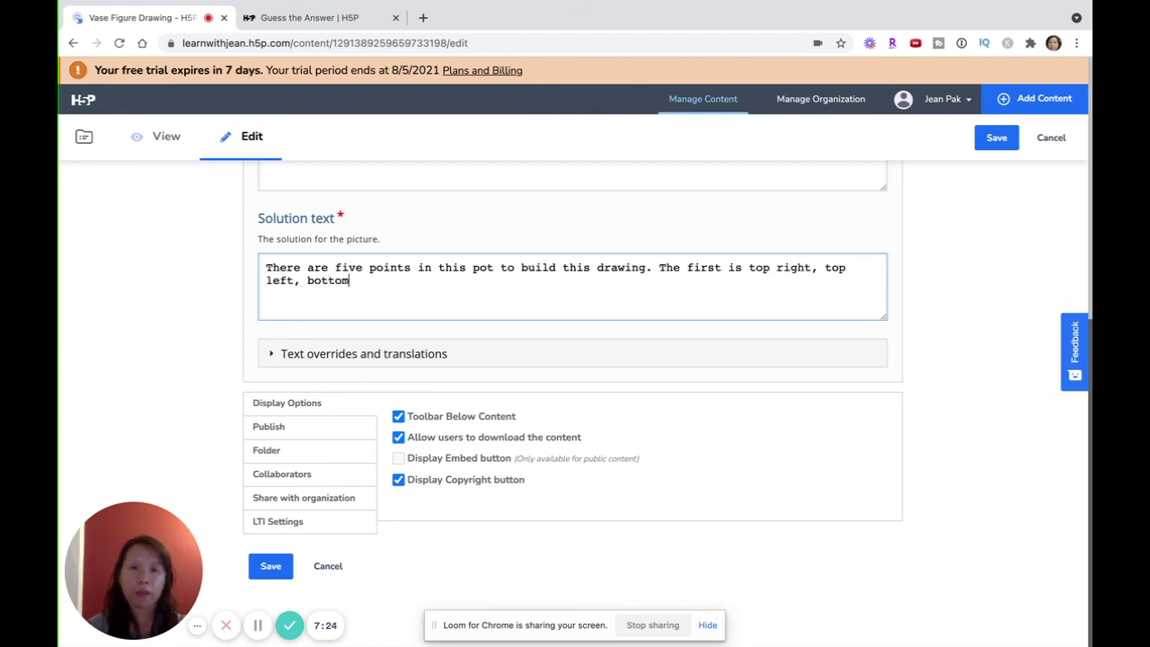
type(" right, bottom left and ba")
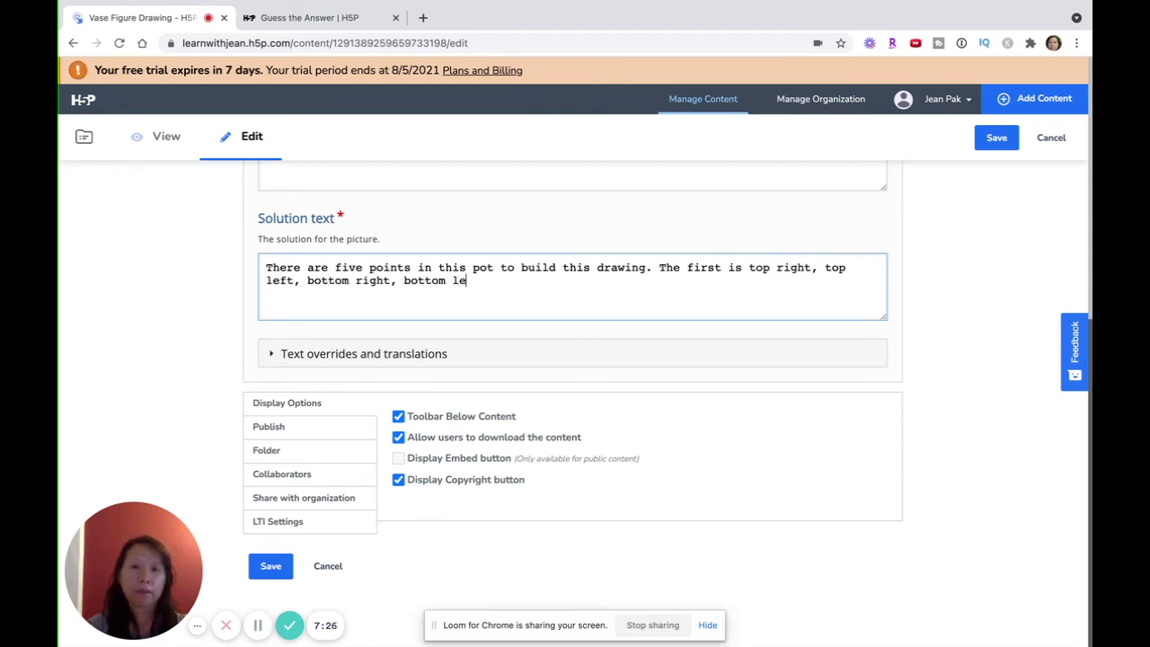
key("BackSpace")
key("BackSpace")
type("entire base")
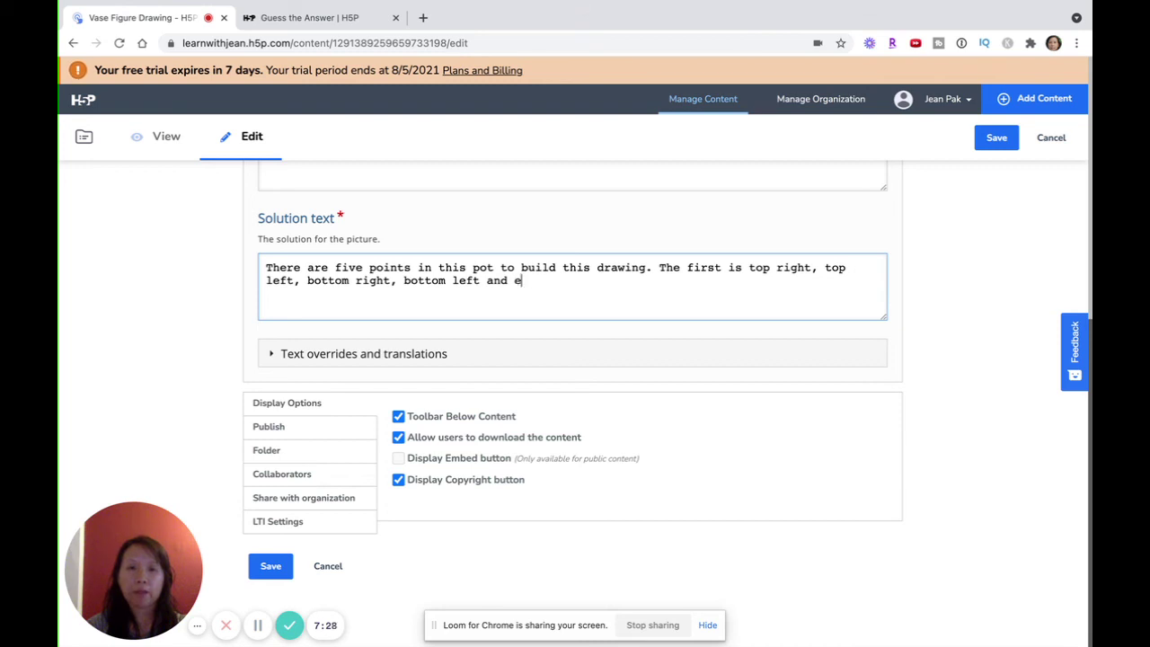
type(".")
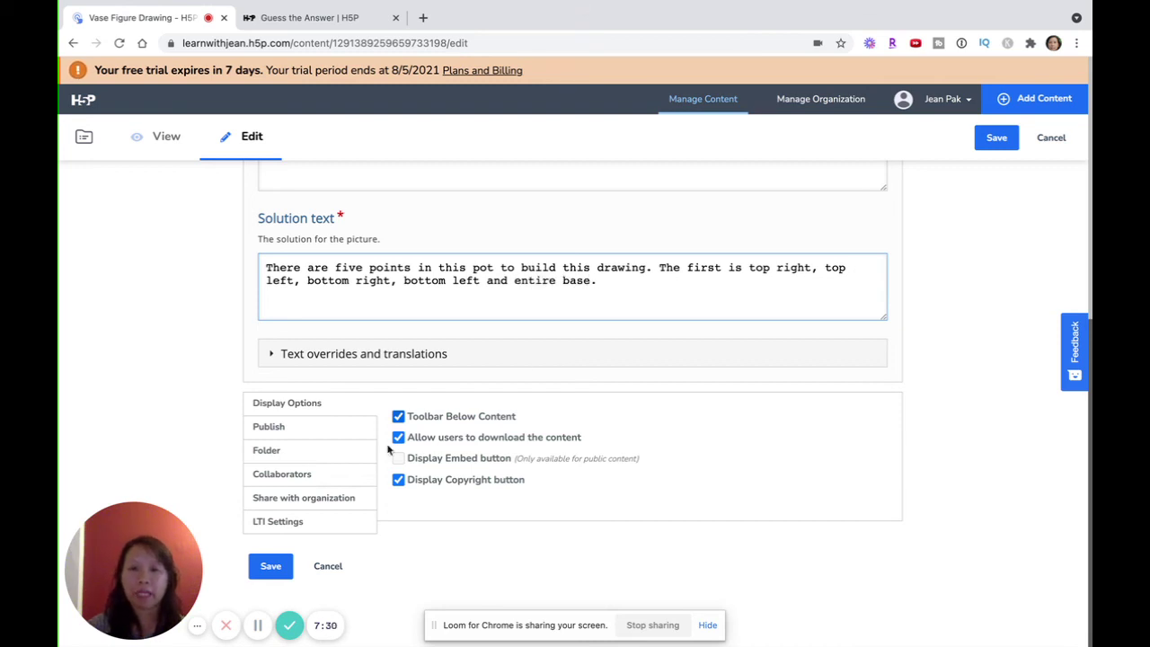
left_click(270, 566)
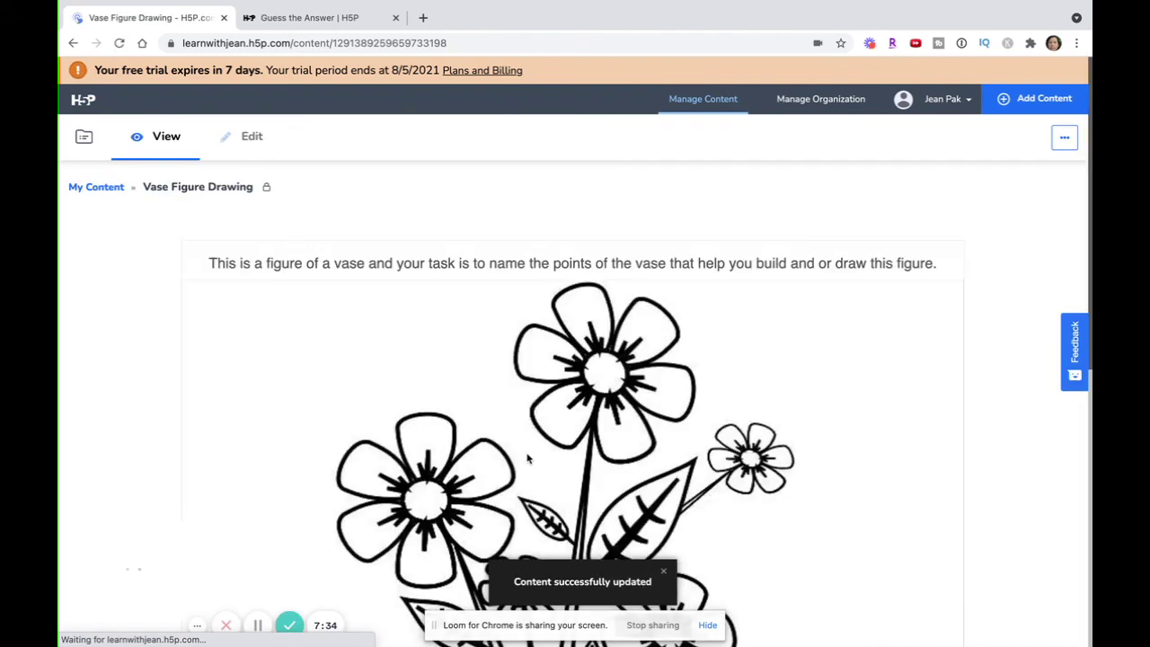
- Check the marked points on the vase and reveal the extended answer in the saved activity
scroll(530, 458, "down", 8)
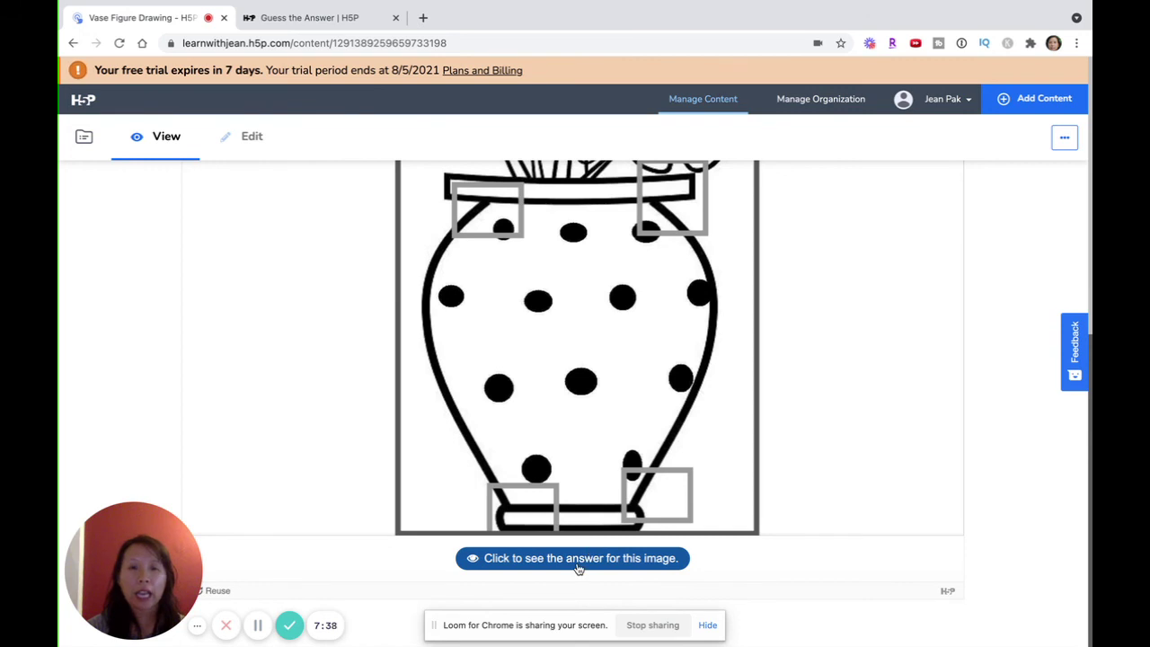
scroll(606, 384, "up", 1)
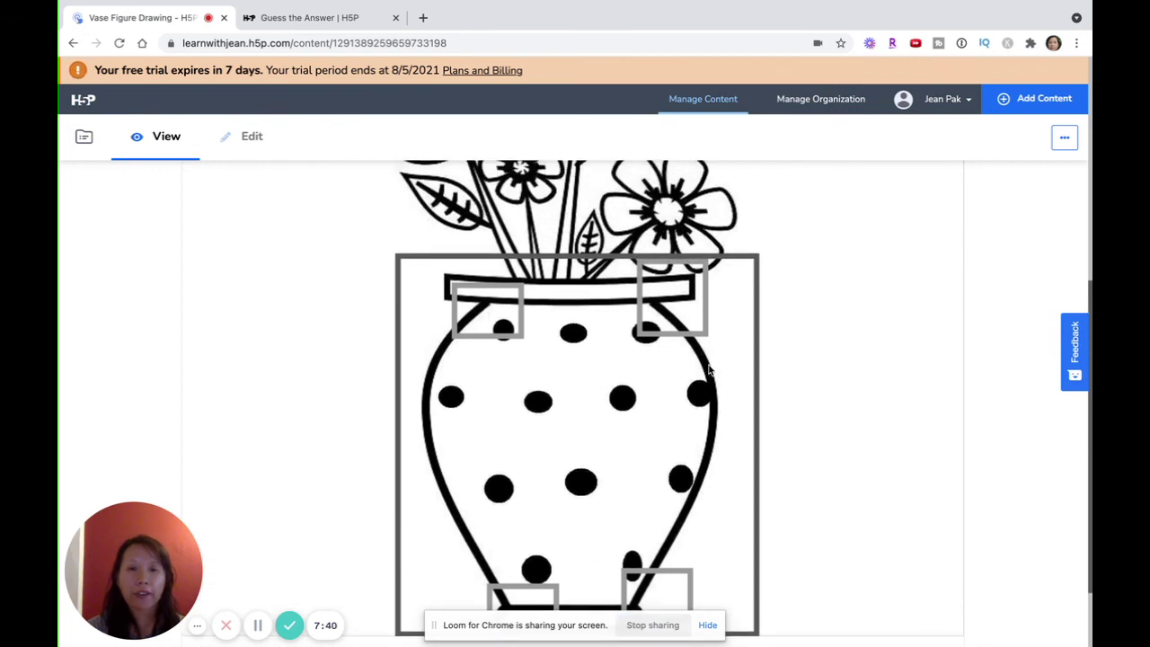
scroll(708, 366, "down", 1)
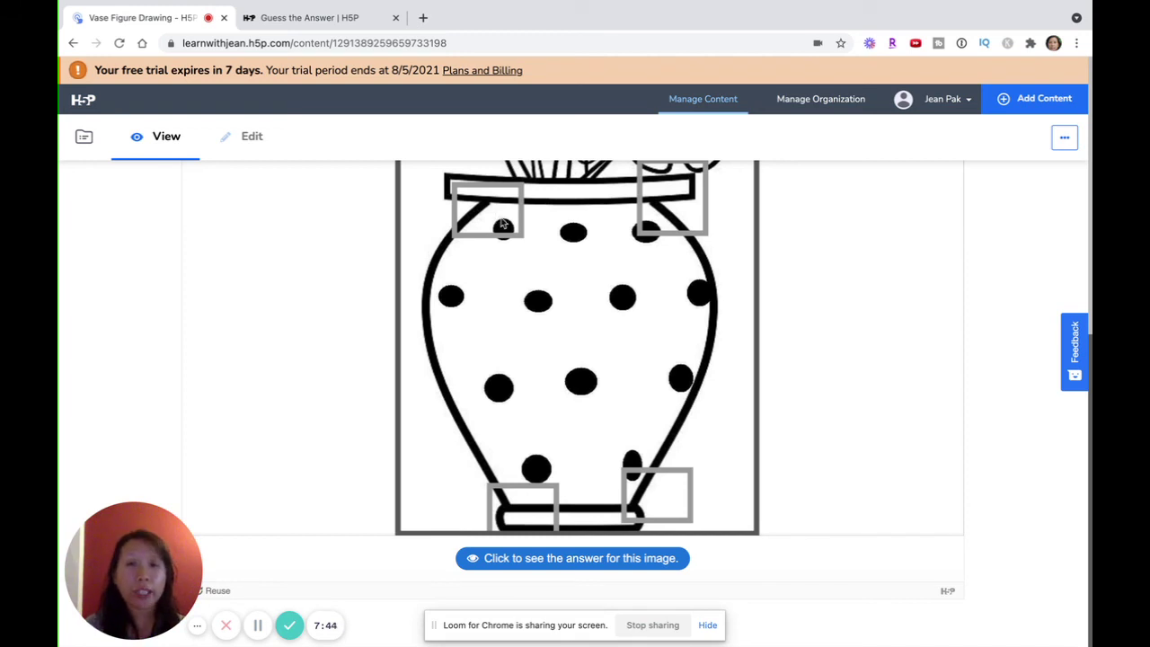
left_click(554, 564)
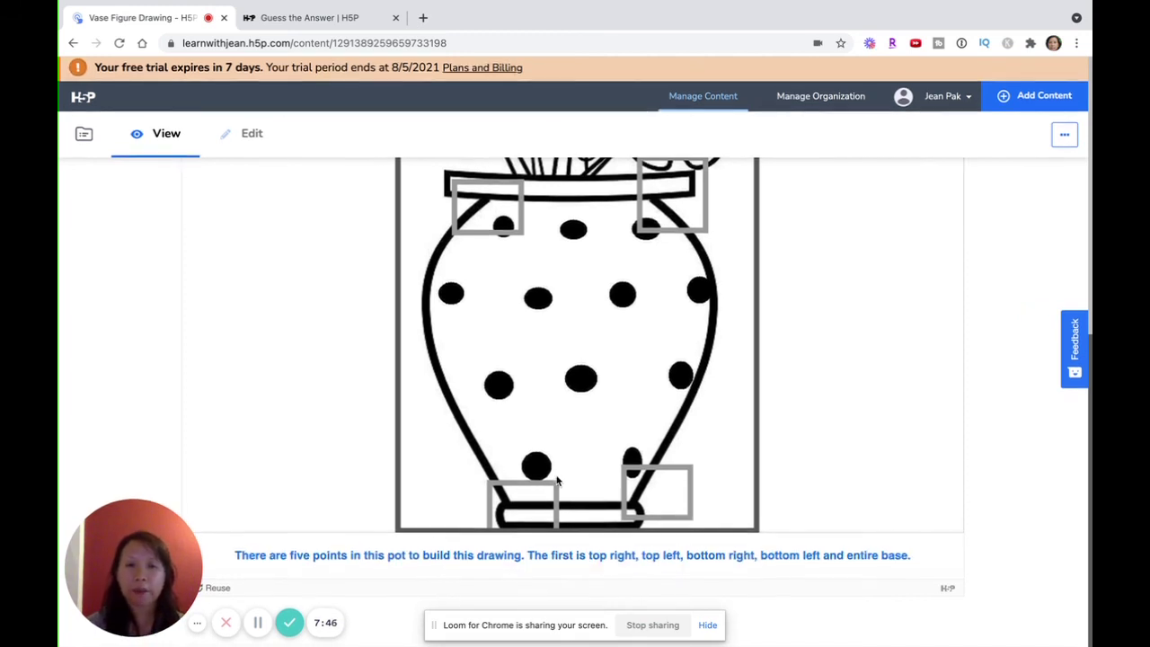